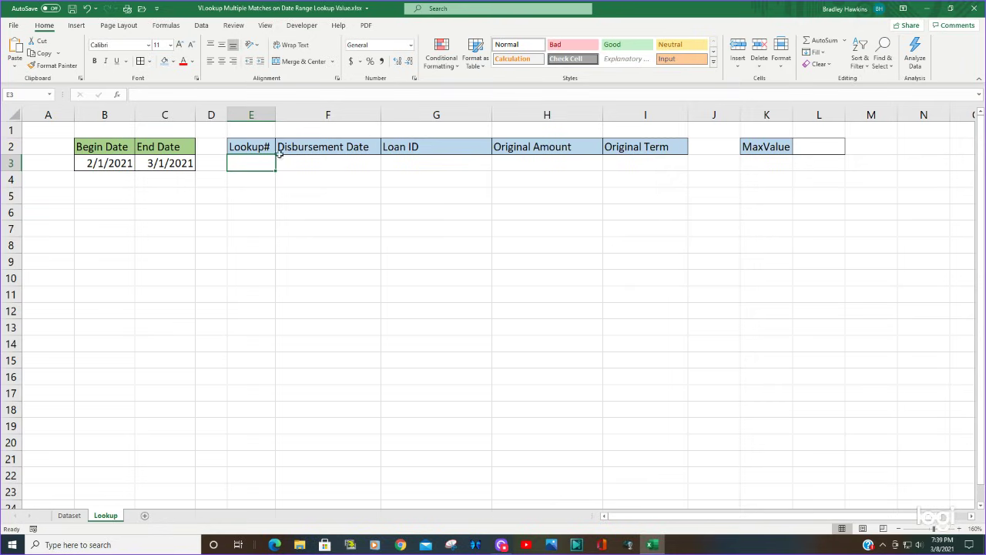
- Review the Begin and End dates on Lookup and the Disbursement Date column on Dataset
left_click(113, 163)
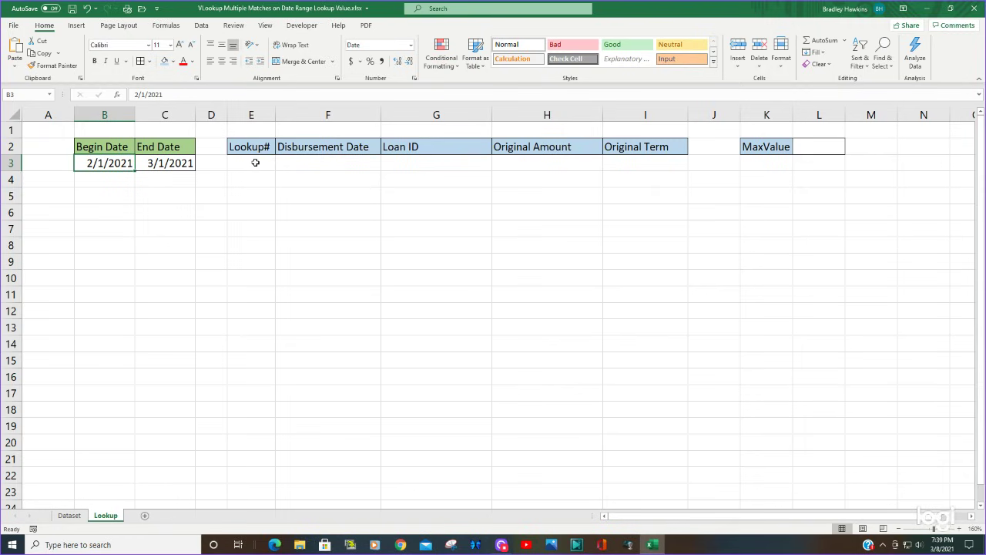
left_click_drag(255, 162, 642, 233)
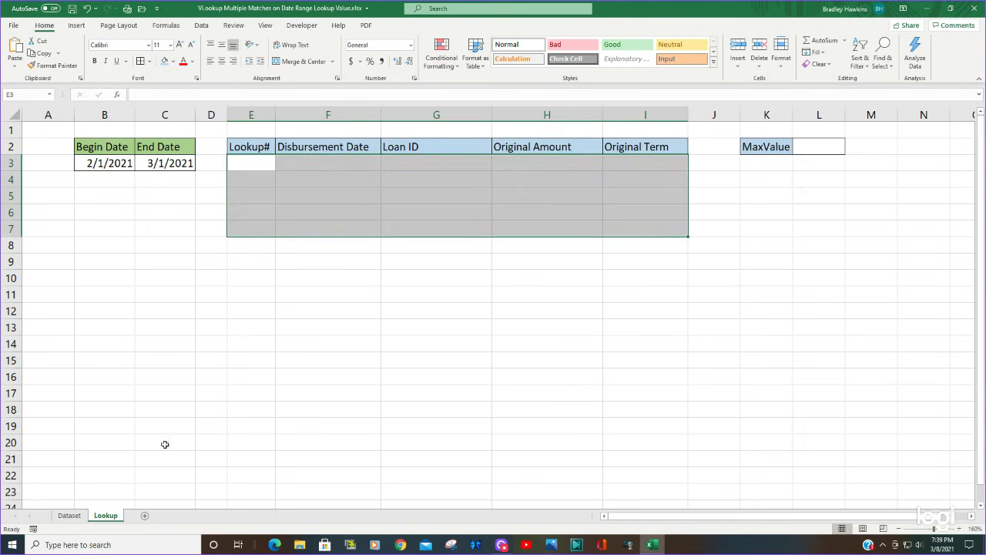
left_click(69, 515)
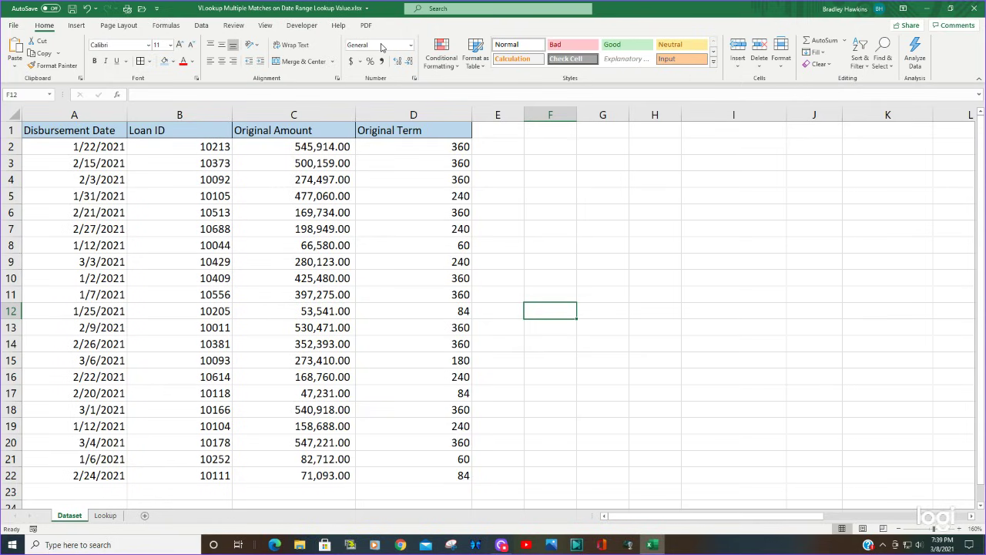
left_click(111, 187)
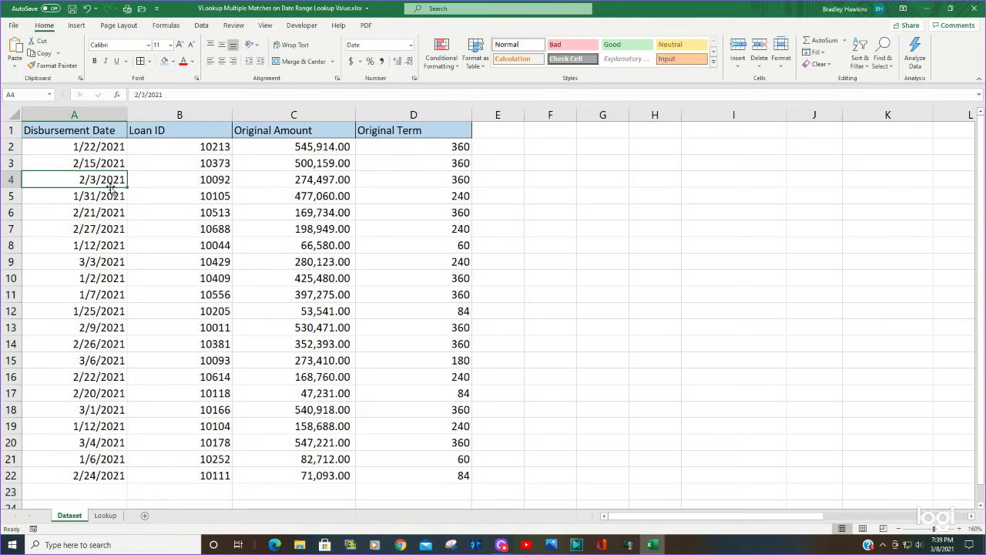
left_click(104, 114)
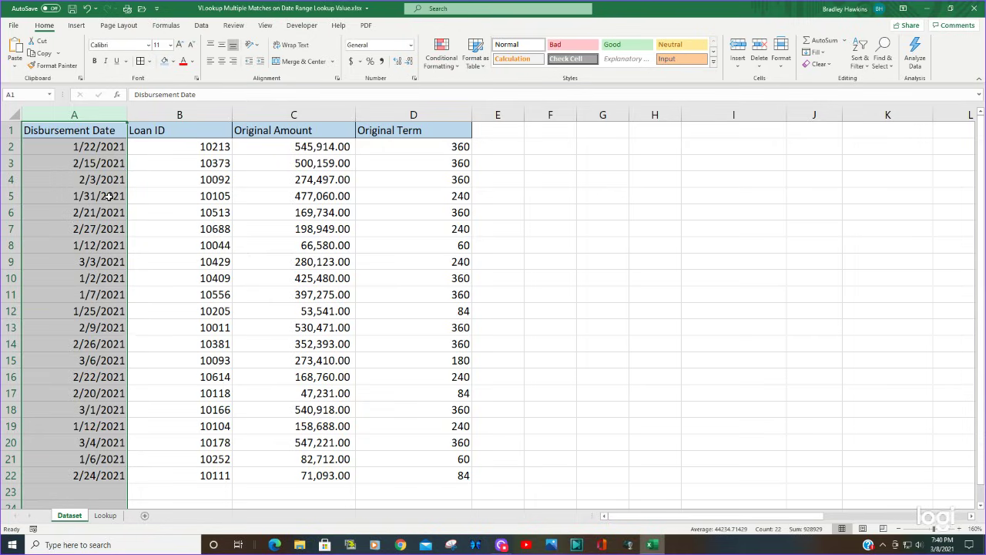
left_click(115, 515)
left_click(201, 406)
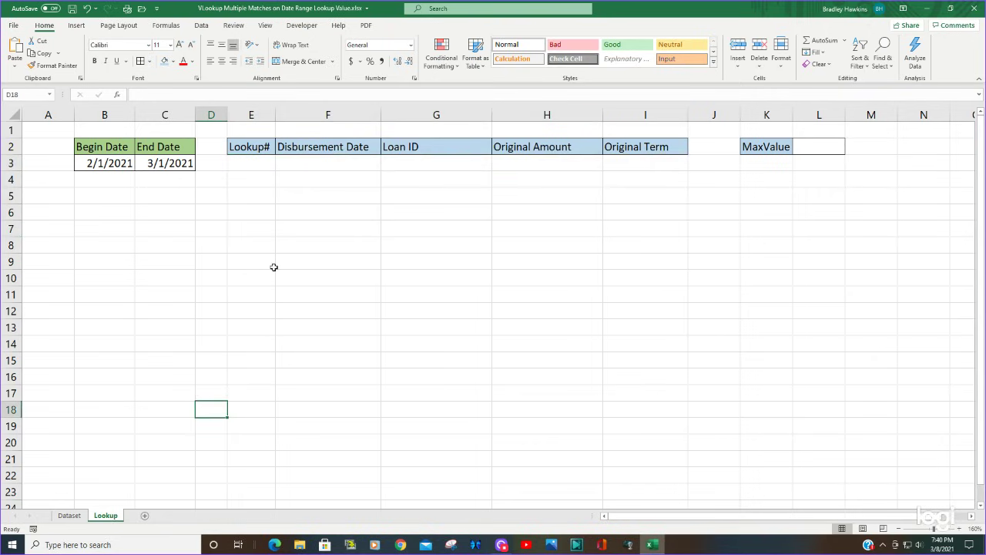
left_click(104, 163)
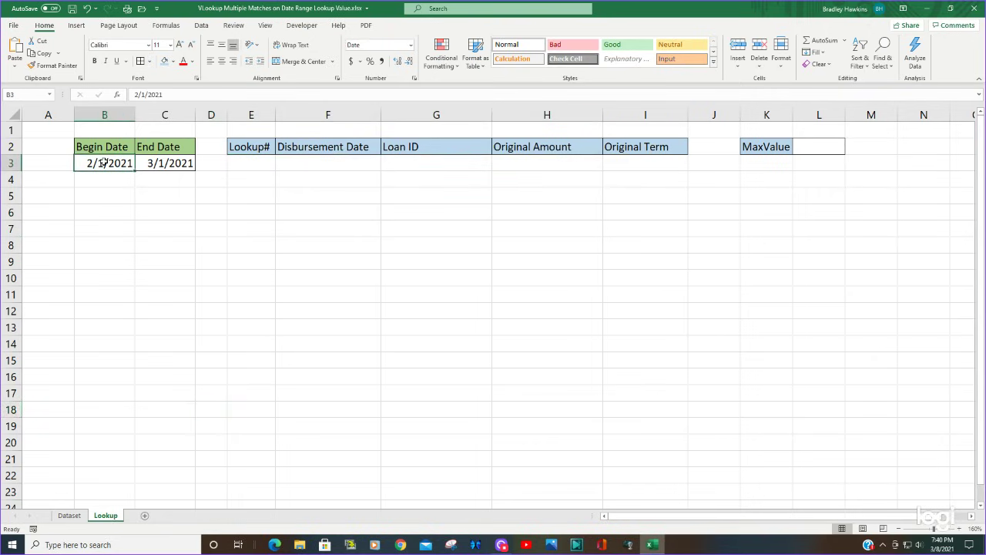
left_click(164, 164)
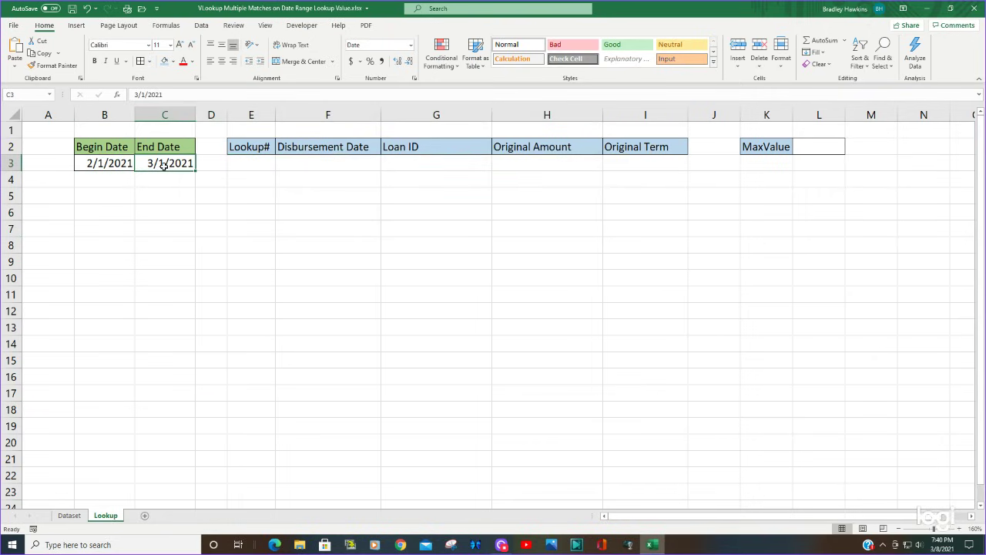
- Define the name BeginDate for the begin date cell B3
left_click(120, 163)
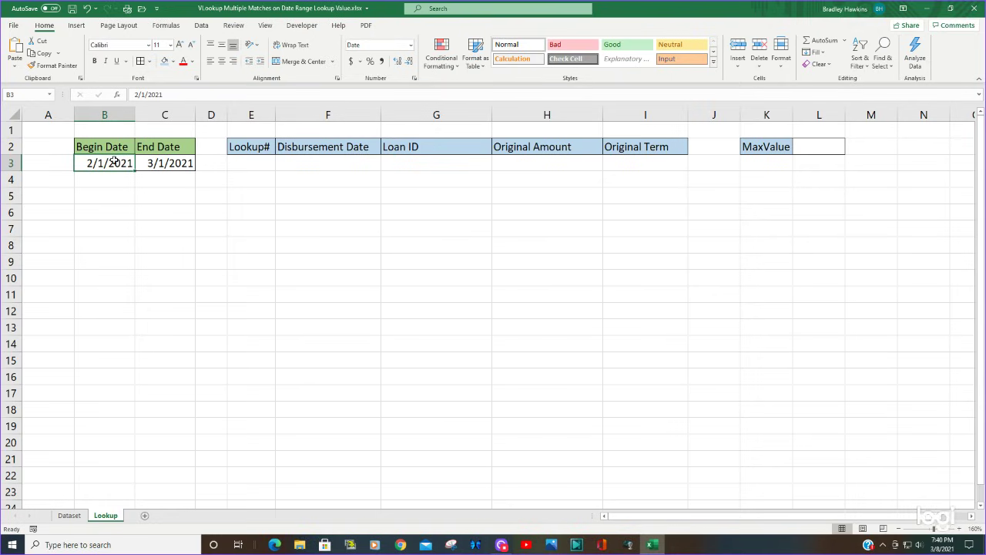
key("ctrl+F3")
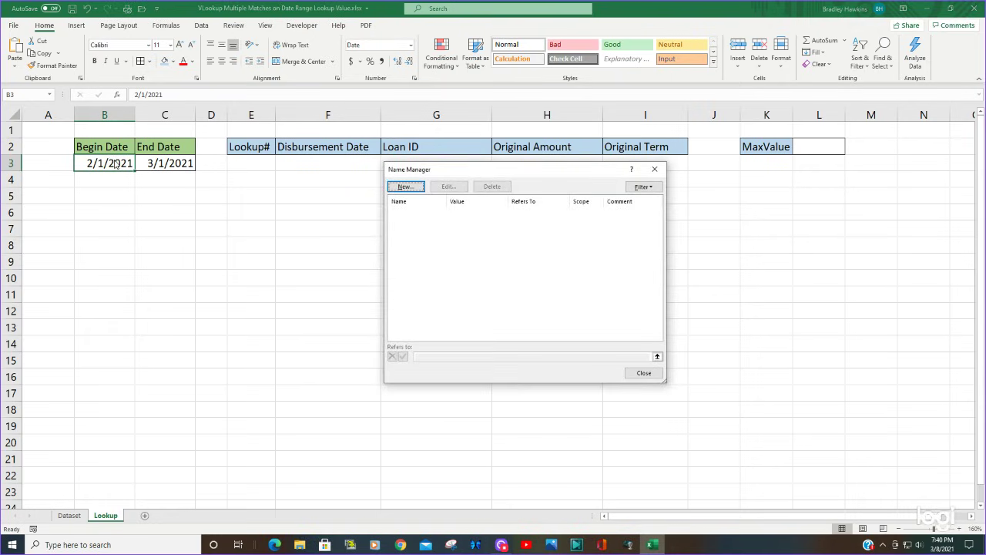
left_click(408, 186)
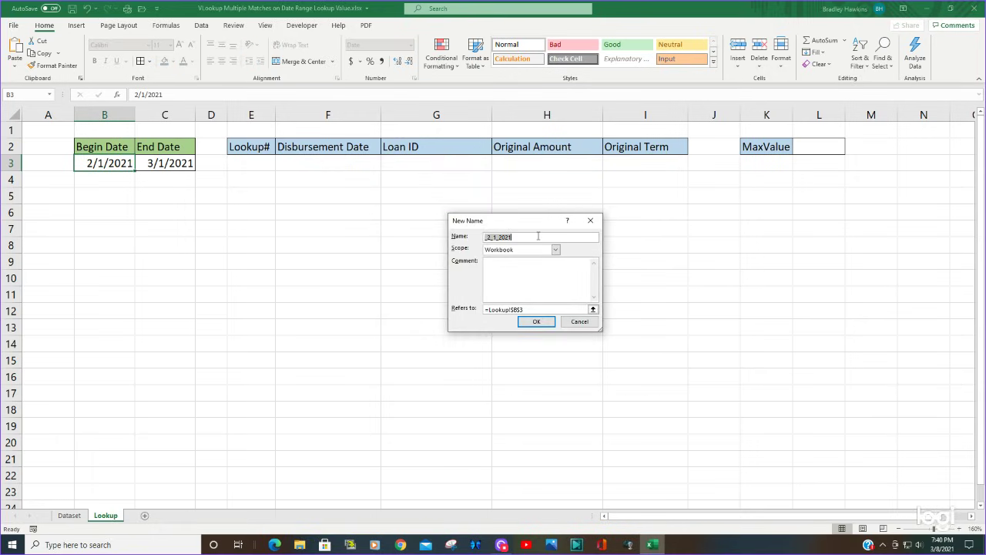
type("BeginDate")
left_click(536, 321)
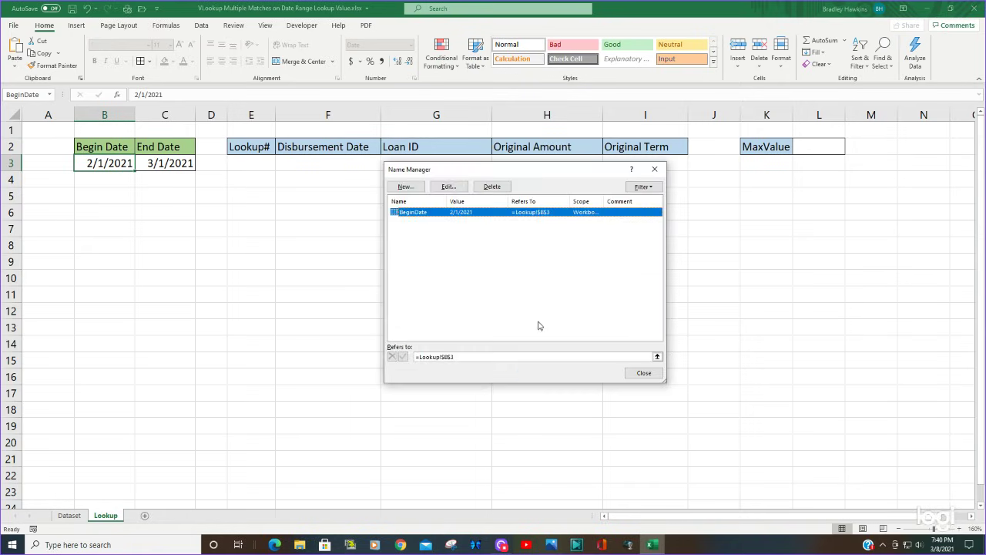
left_click(654, 167)
- Define the name EndDate for the end date cell C3
left_click(191, 163)
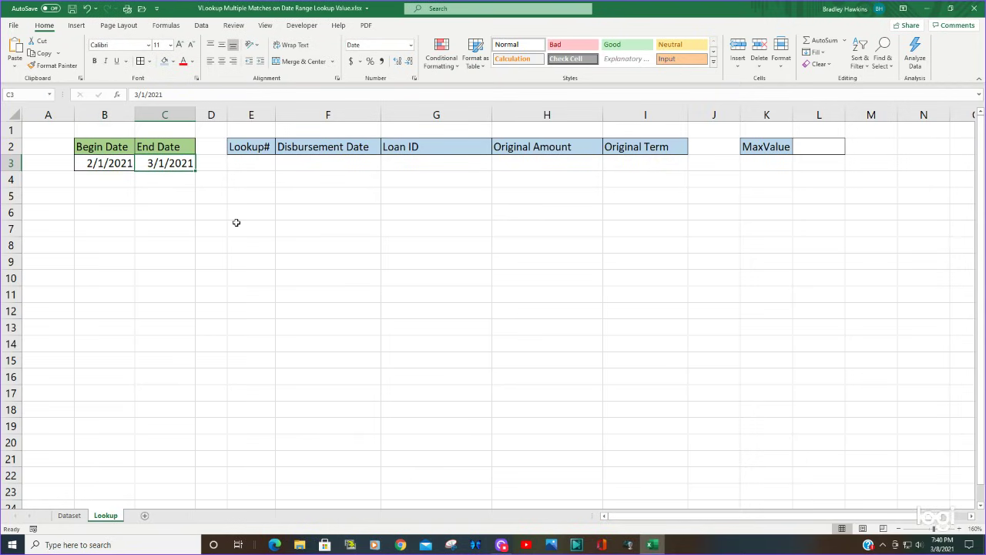
key("ctrl+F3")
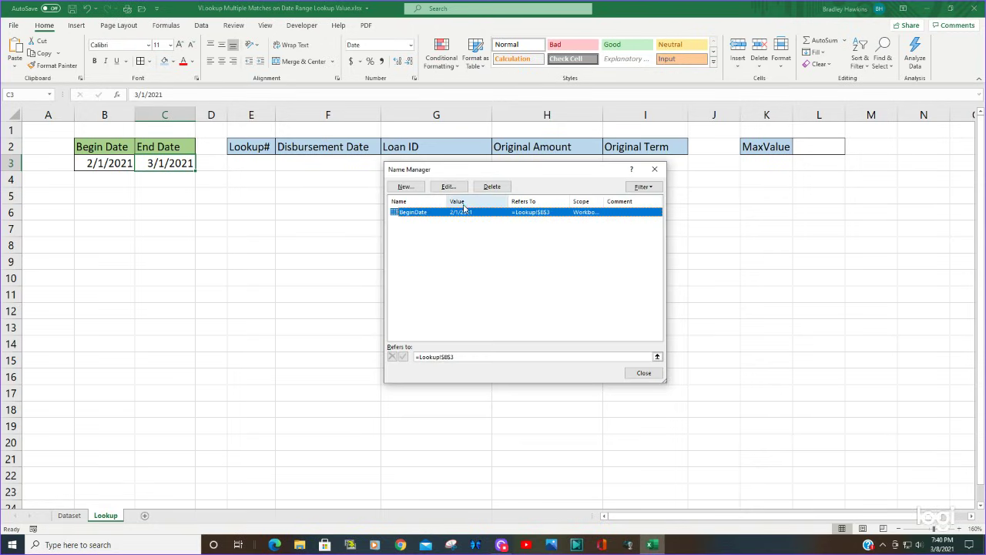
left_click(408, 187)
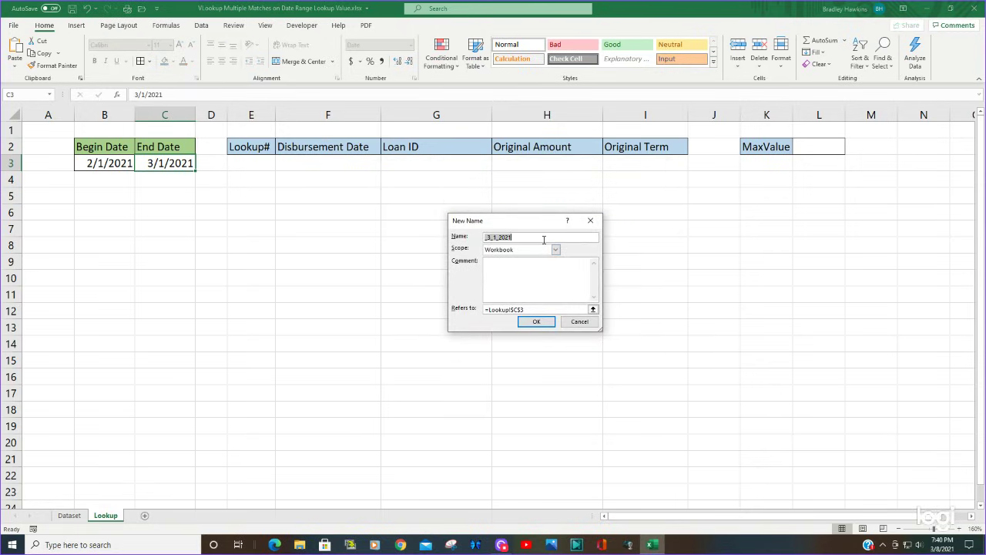
type("EndDate")
left_click(539, 323)
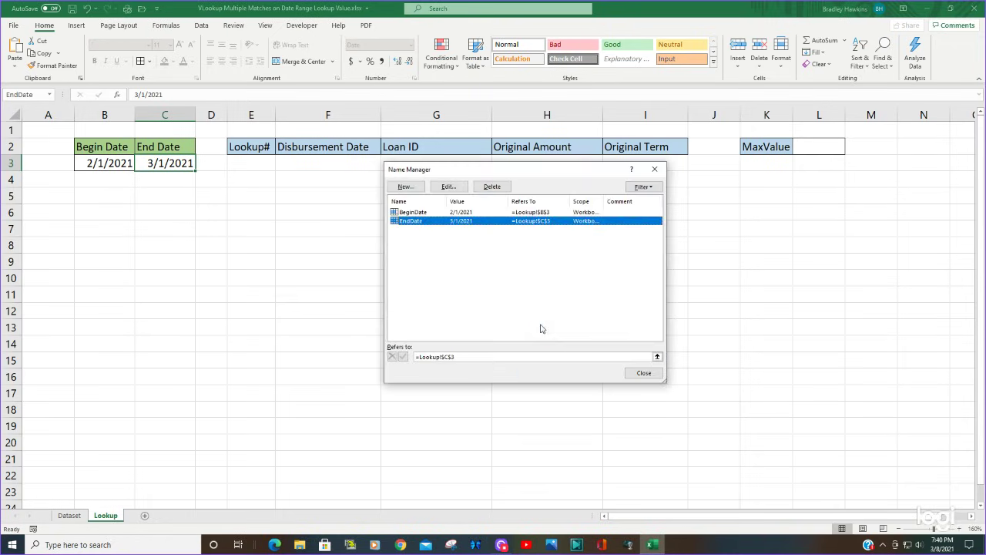
- Insert blank columns A and B on Dataset, shifting the loan table to column C
left_click(654, 170)
left_click(327, 255)
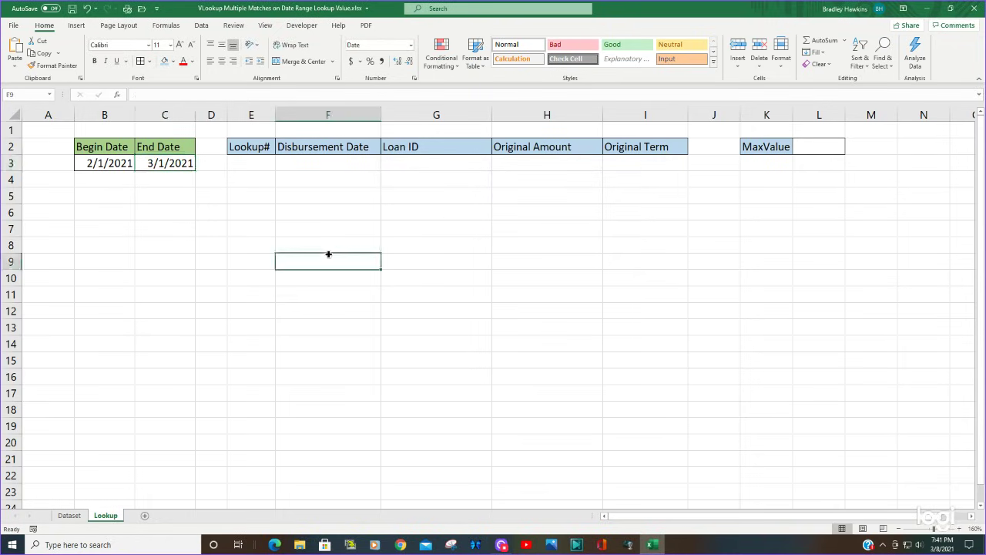
left_click(69, 516)
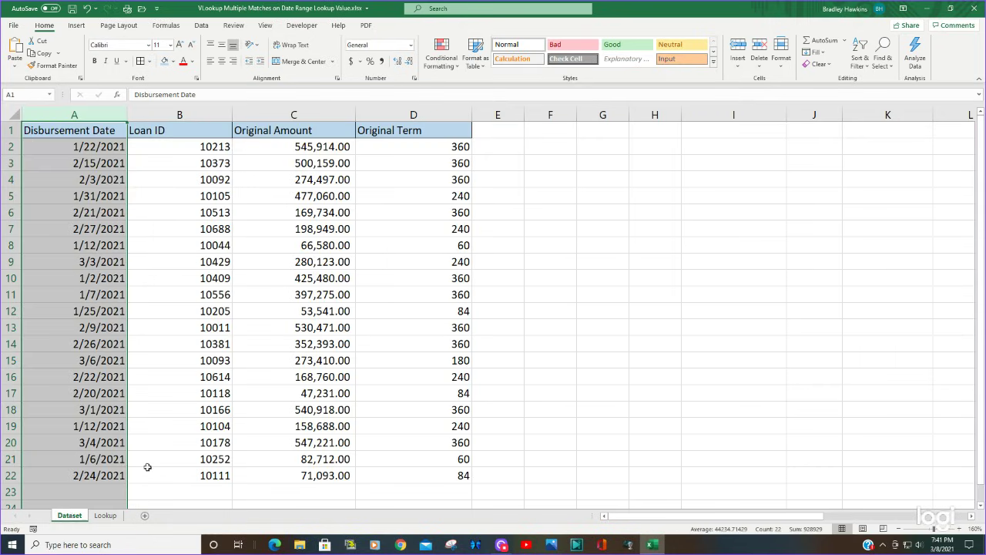
left_click(216, 271)
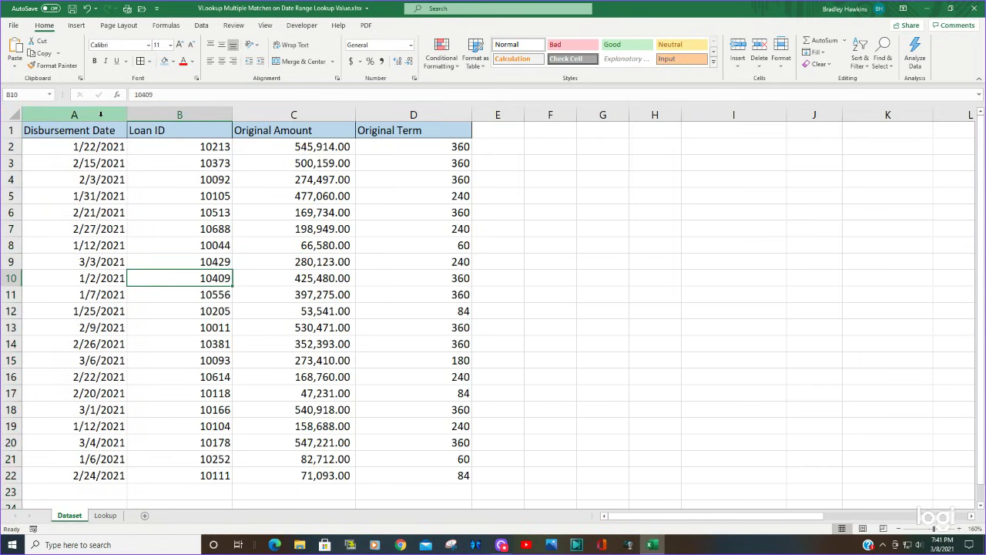
left_click_drag(100, 116, 187, 115)
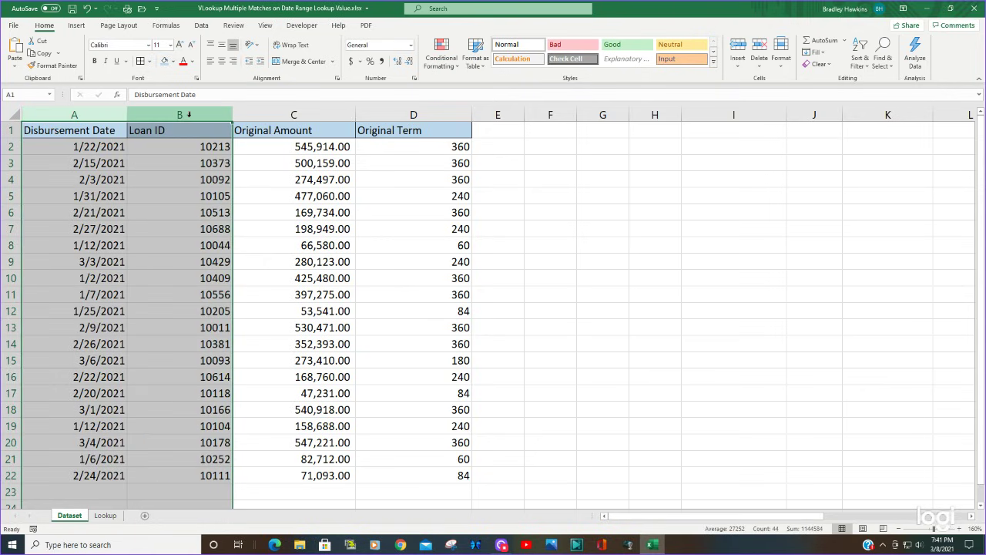
key("ctrl+shift+equal")
left_click(225, 163)
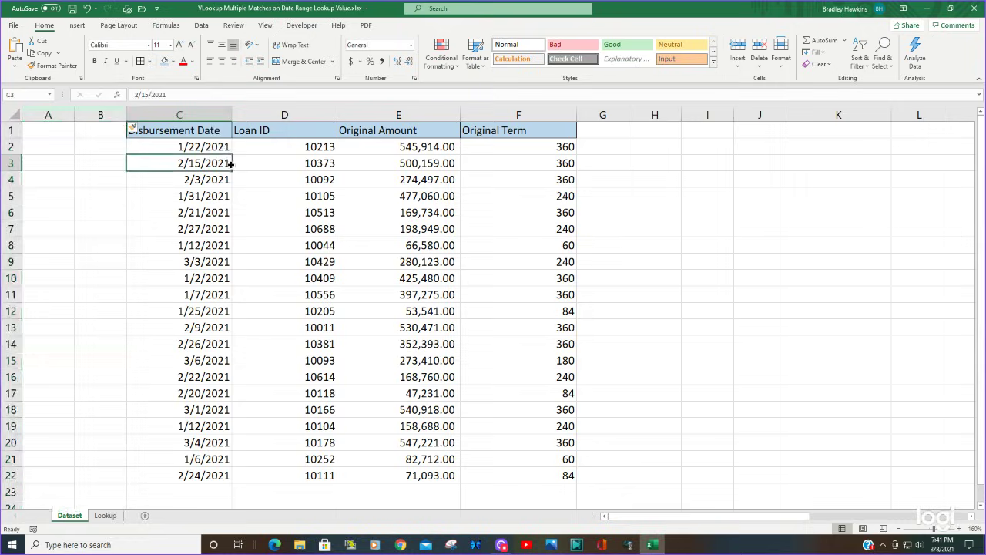
left_click(107, 128)
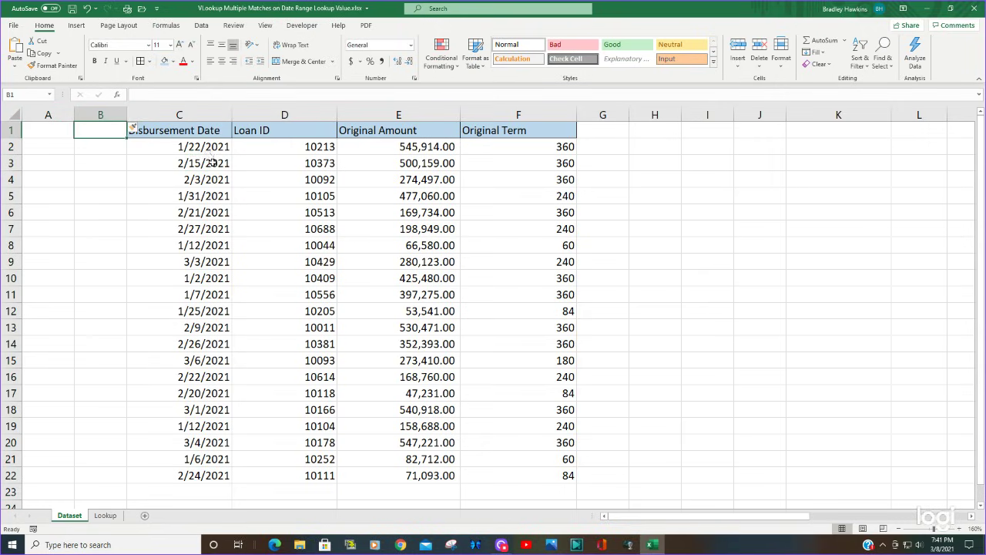
- Head column B 'In Range' and enter =IF(AND(C2>=BeginDate,C2<=EndDate),"Y","N") in B2
type("In")
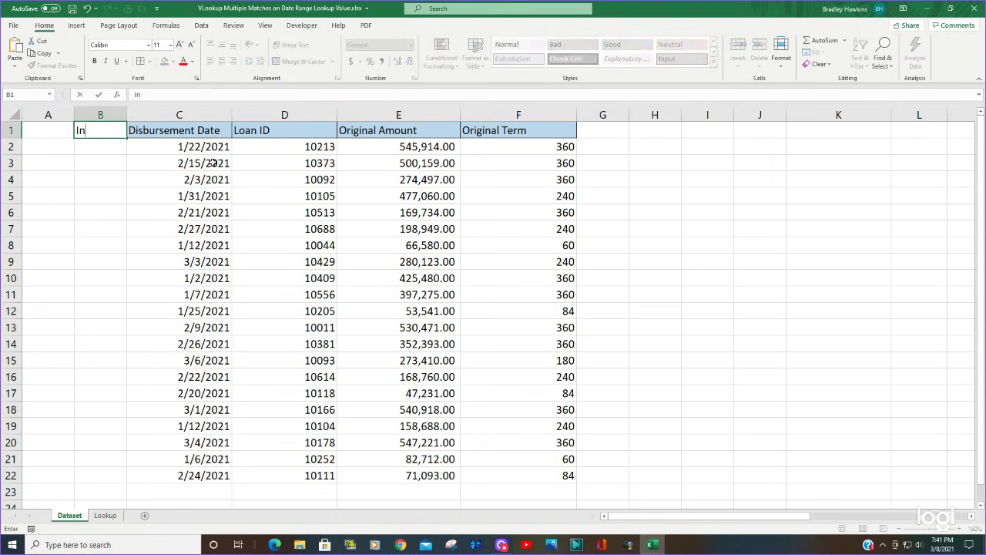
type(" Range")
key("Return")
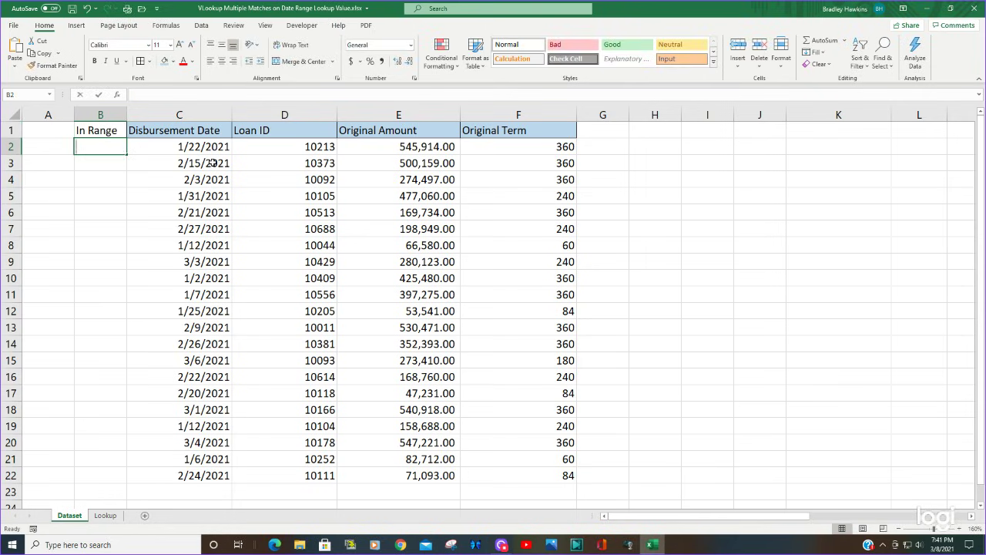
type("=If")
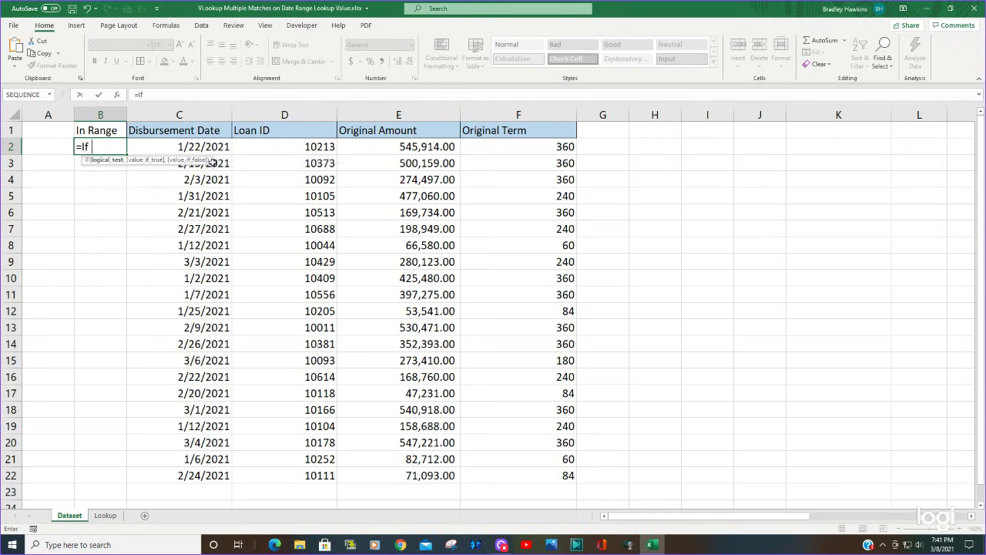
type("(And")
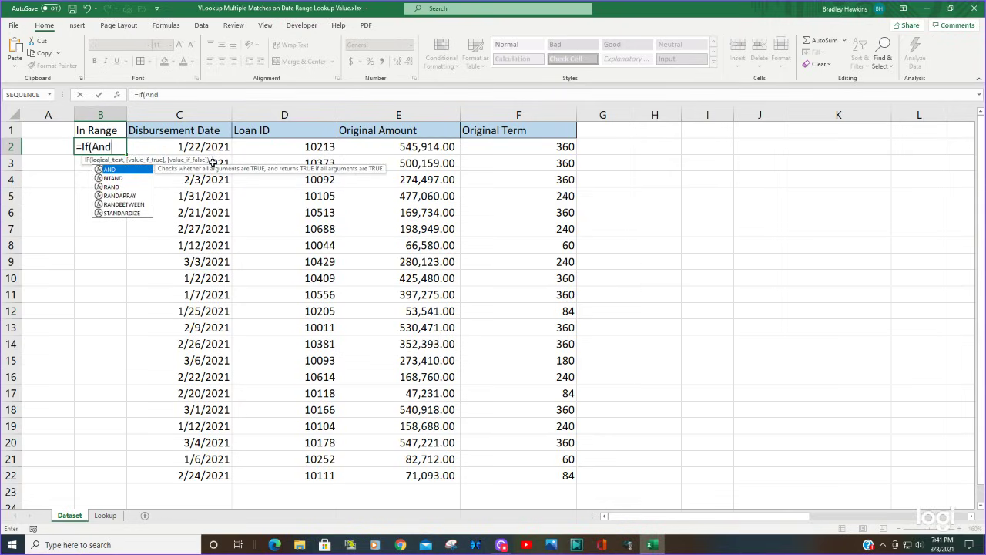
type("(")
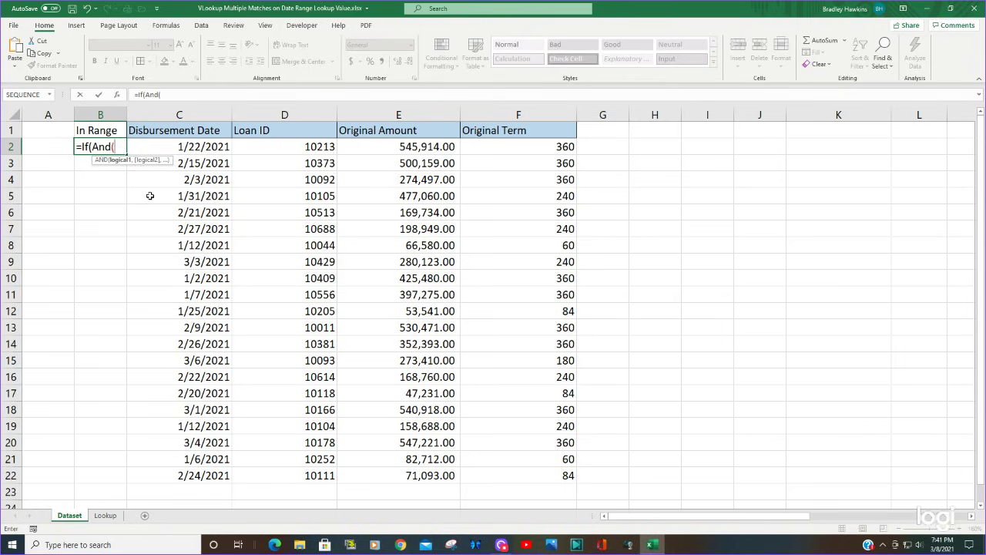
left_click(181, 146)
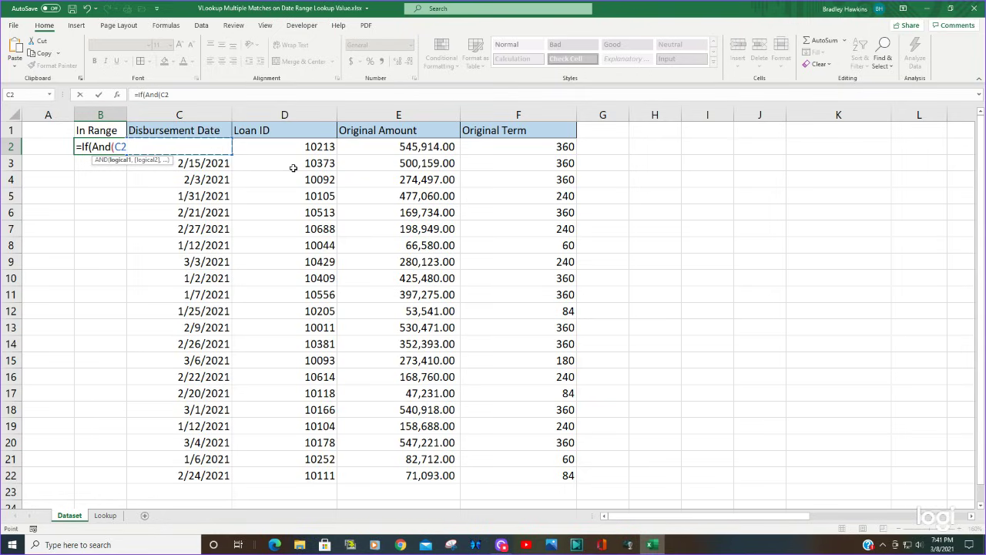
type(">=BEg")
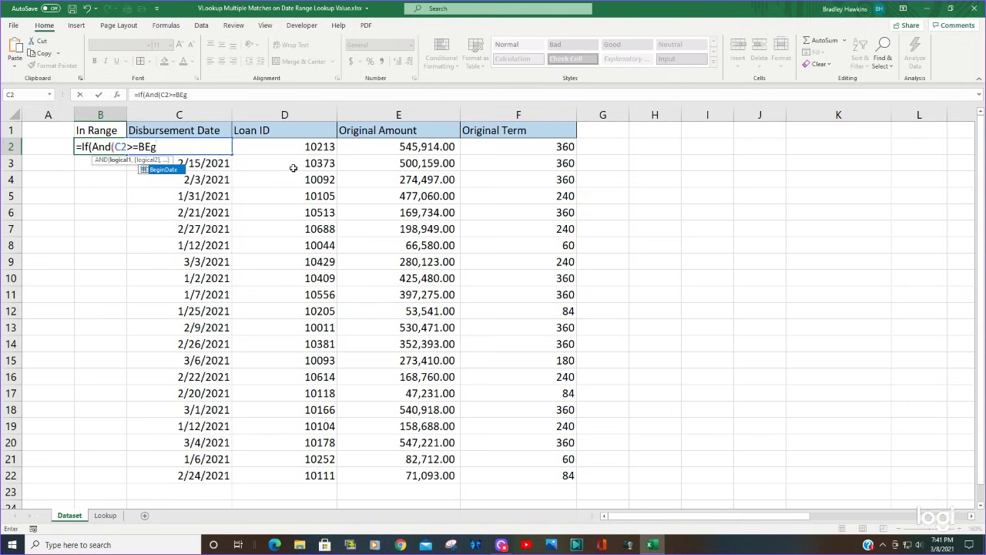
key("Tab")
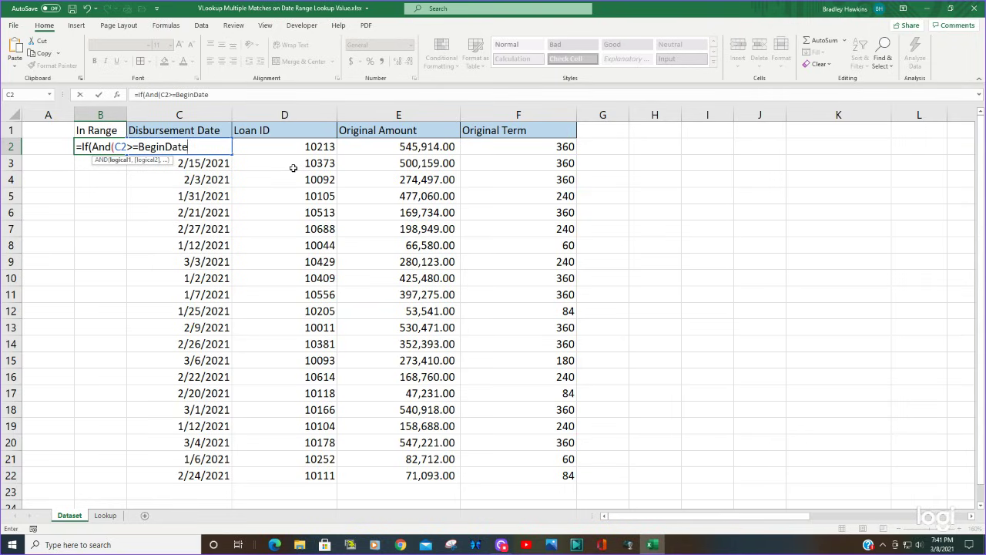
type(",C")
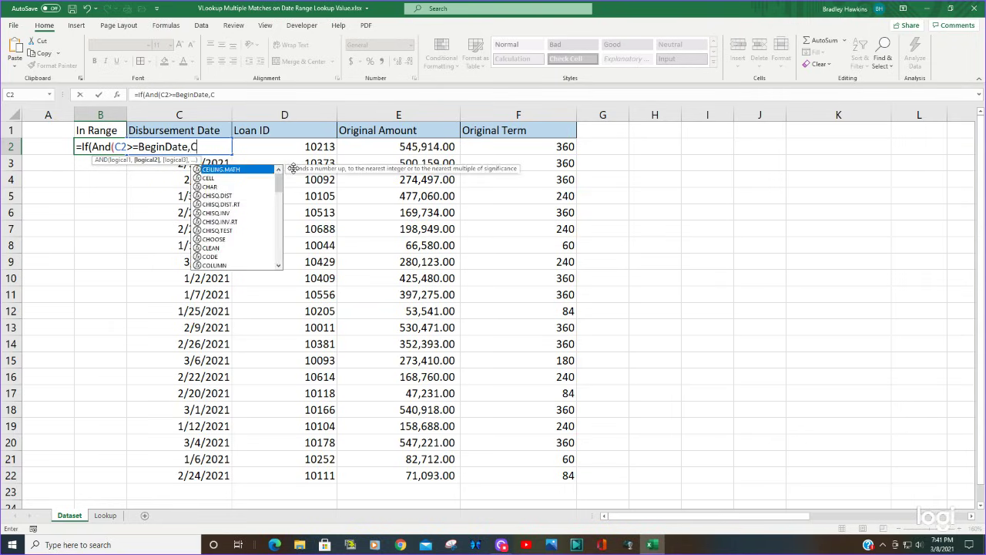
type("2")
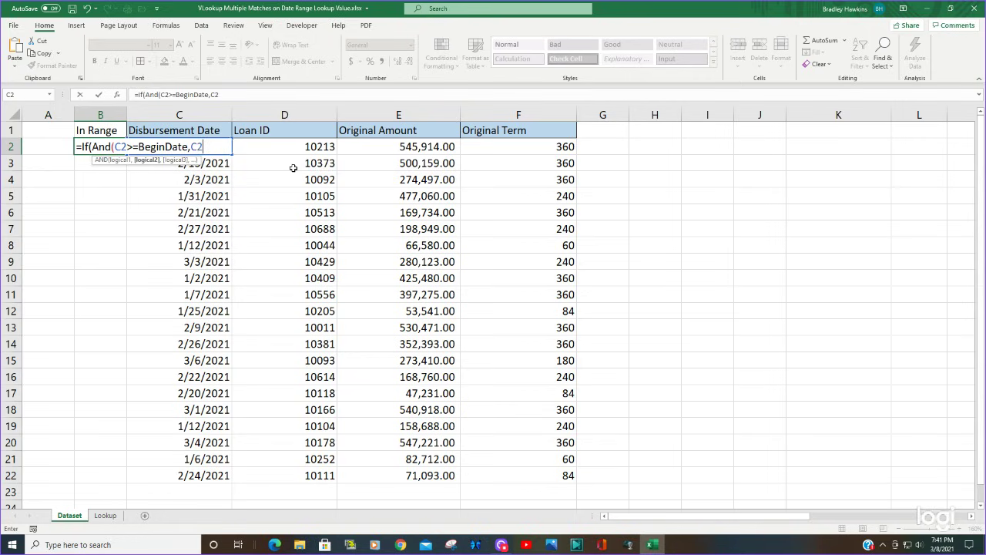
type("<=End")
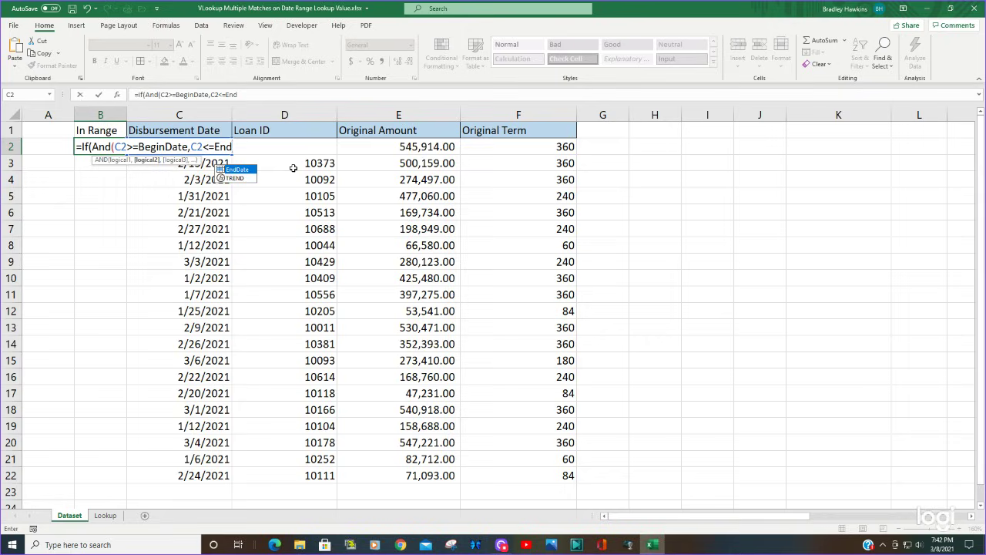
key("Tab")
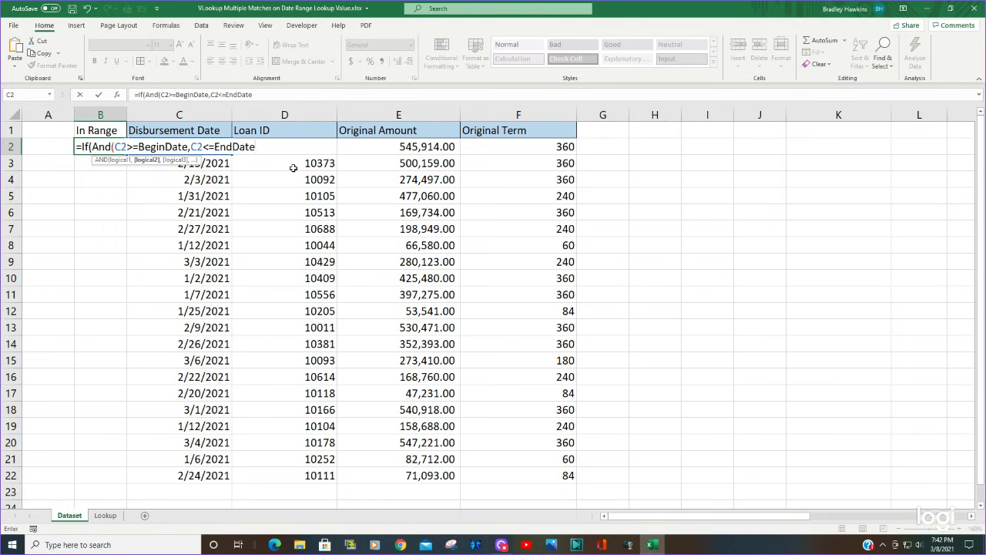
type("),")
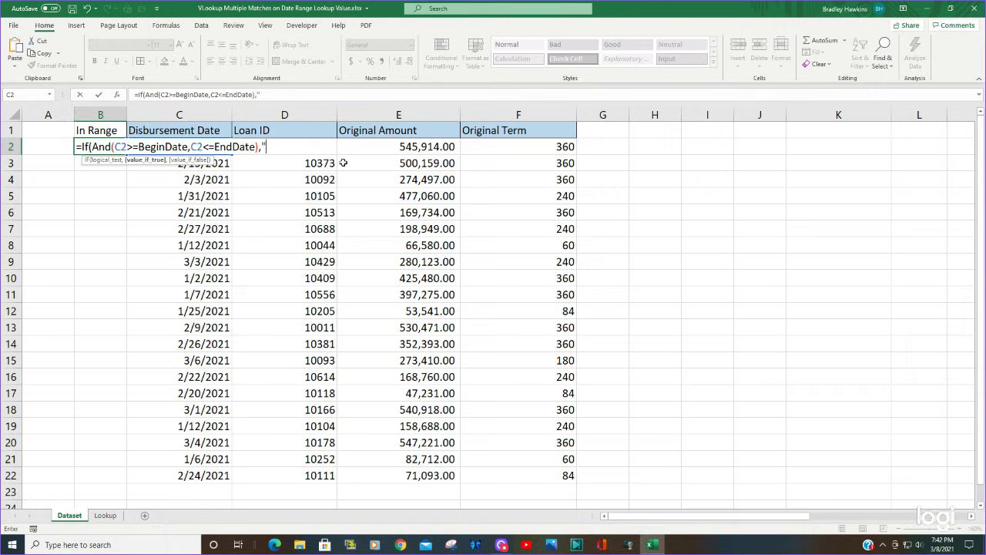
type("Y\",")
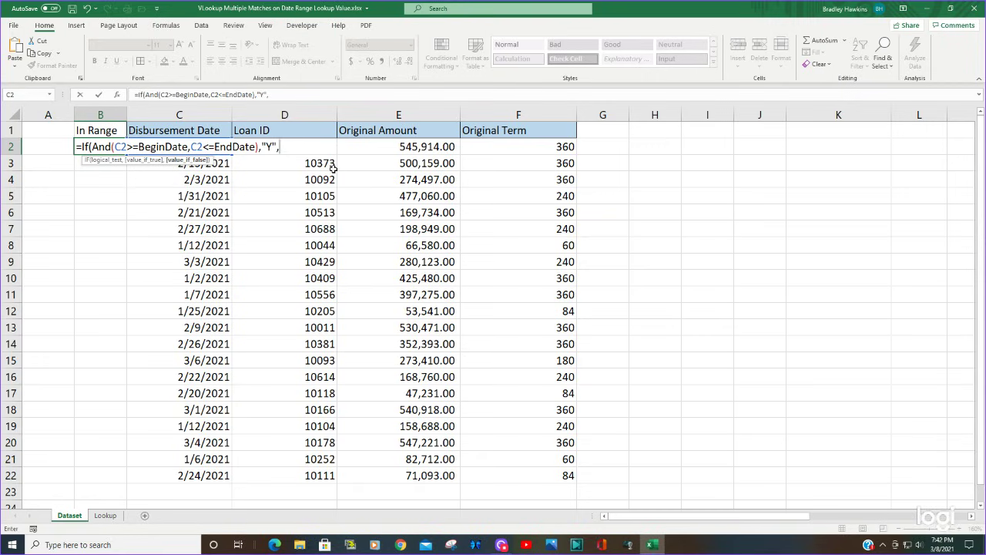
type("\"N\")")
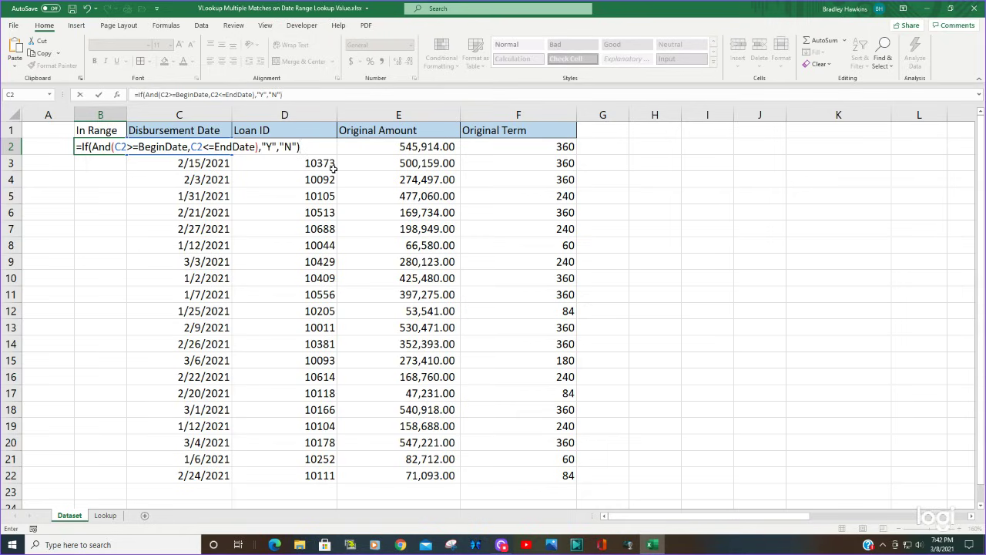
key("Return")
- Copy the B2 flag formula down through row 22 and check it against the Lookup dates
left_click(90, 148)
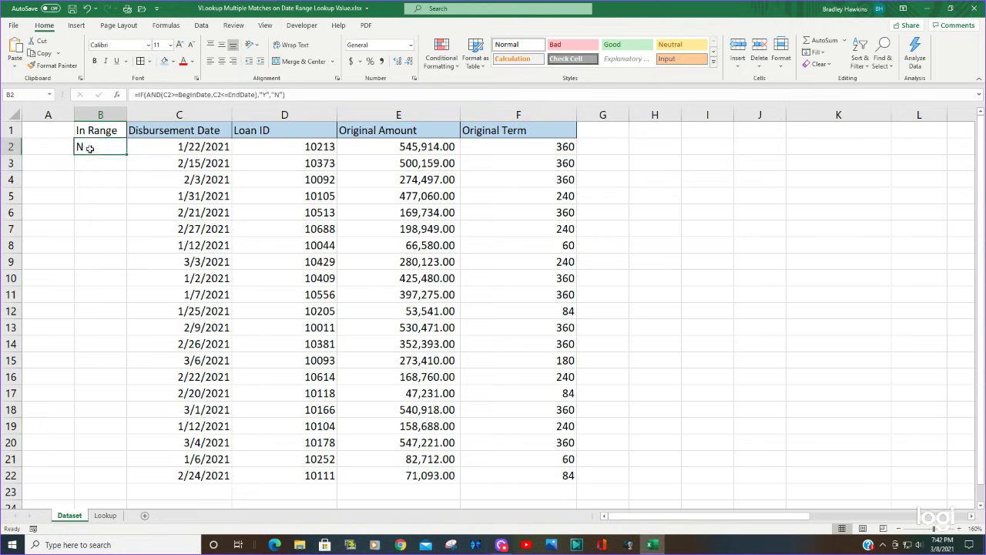
double_click(126, 155)
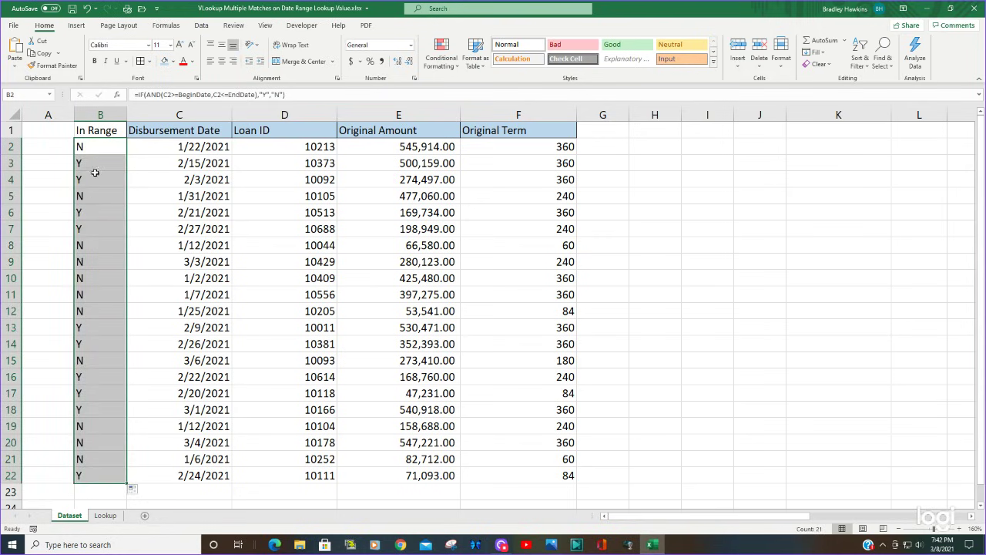
left_click(181, 162)
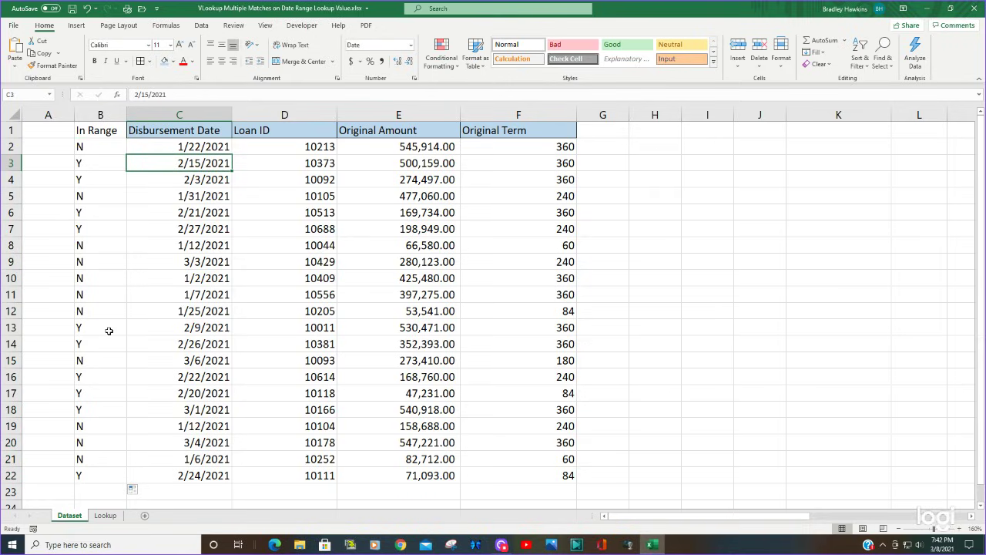
left_click(105, 515)
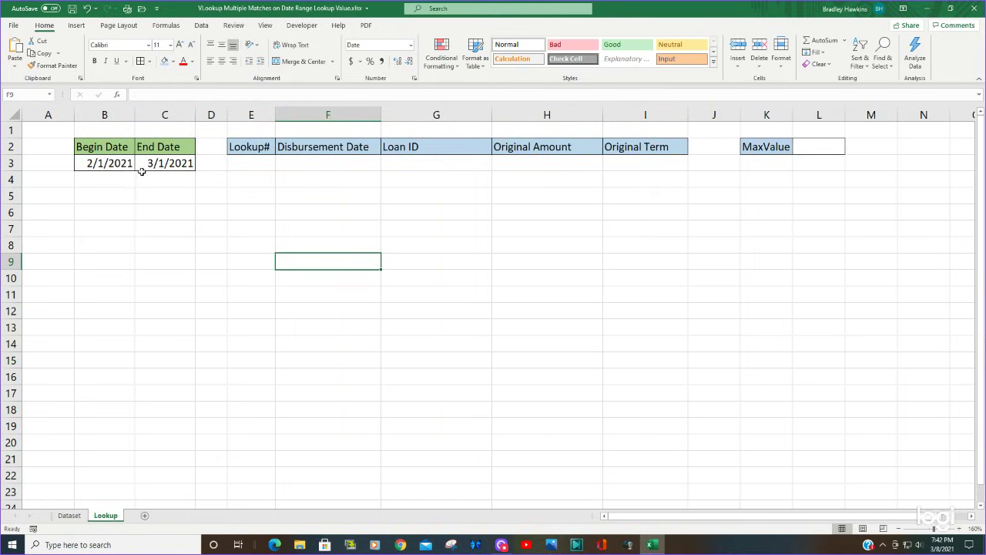
left_click(75, 515)
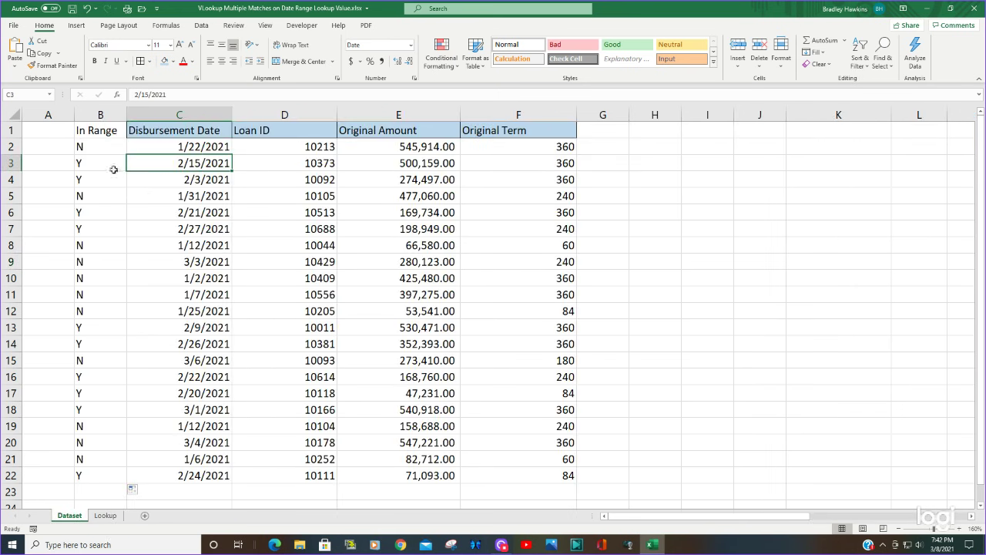
- Enter the heading 'Lookup' in cell A1 of the Dataset sheet
left_click(45, 126)
type("Lo")
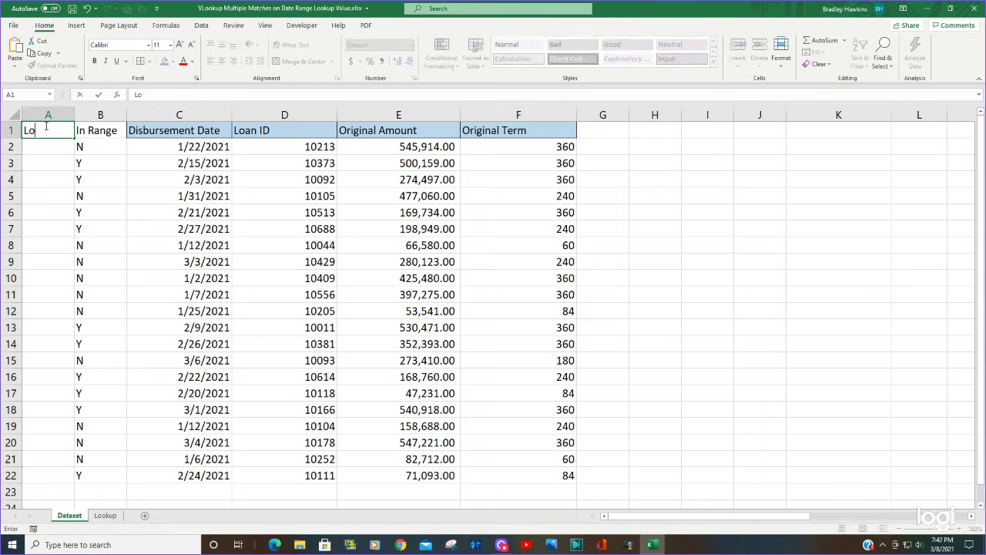
type("okup")
key("Return")
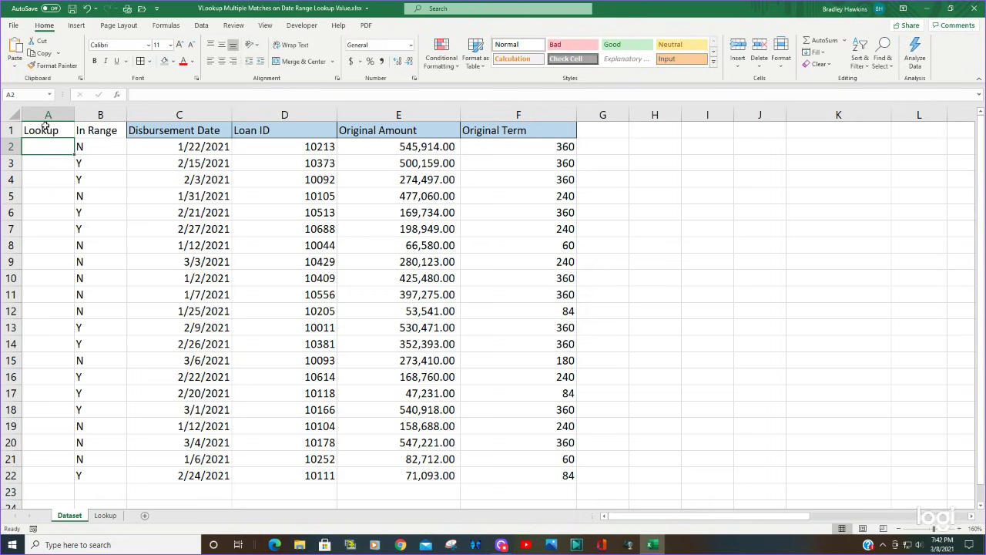
- Enter =IF(B2="Y",COUNTIF($B$2:B2,"Y"),0) in A2, returning 0
type("=IF")
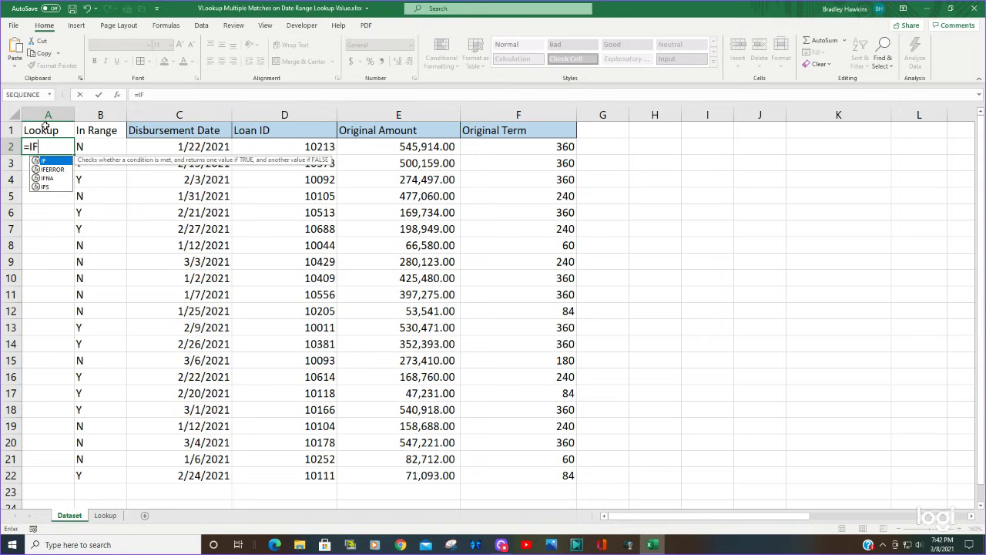
type("(")
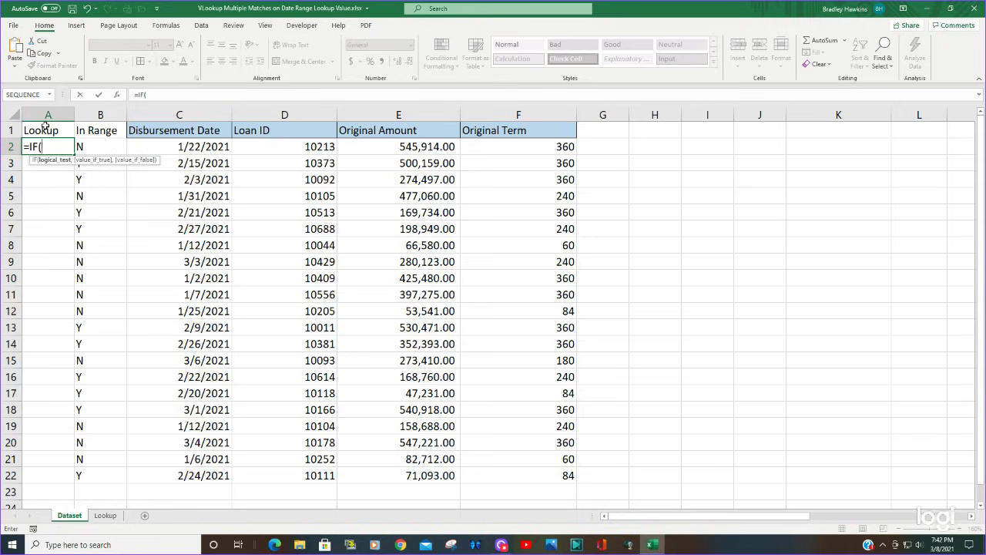
left_click(87, 147)
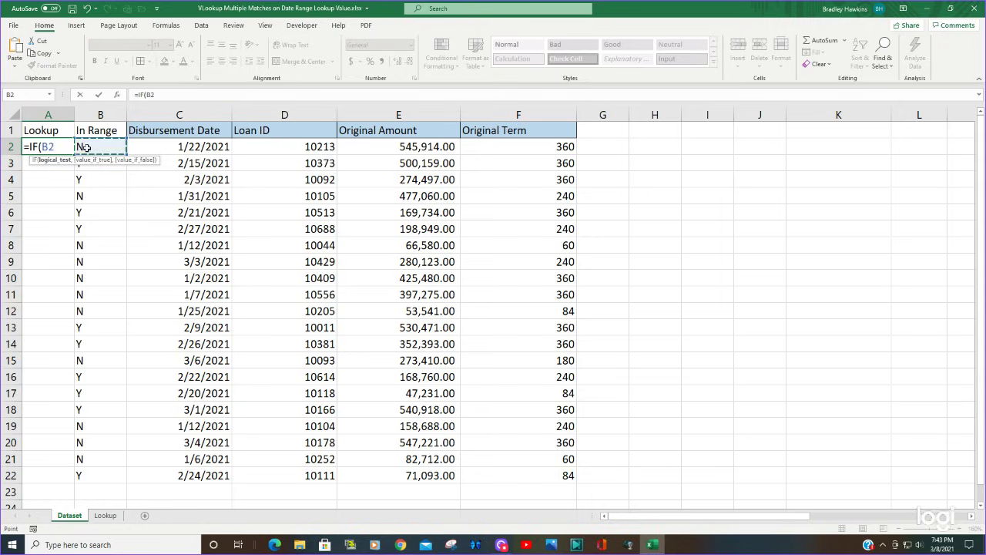
type("=\"Y\",")
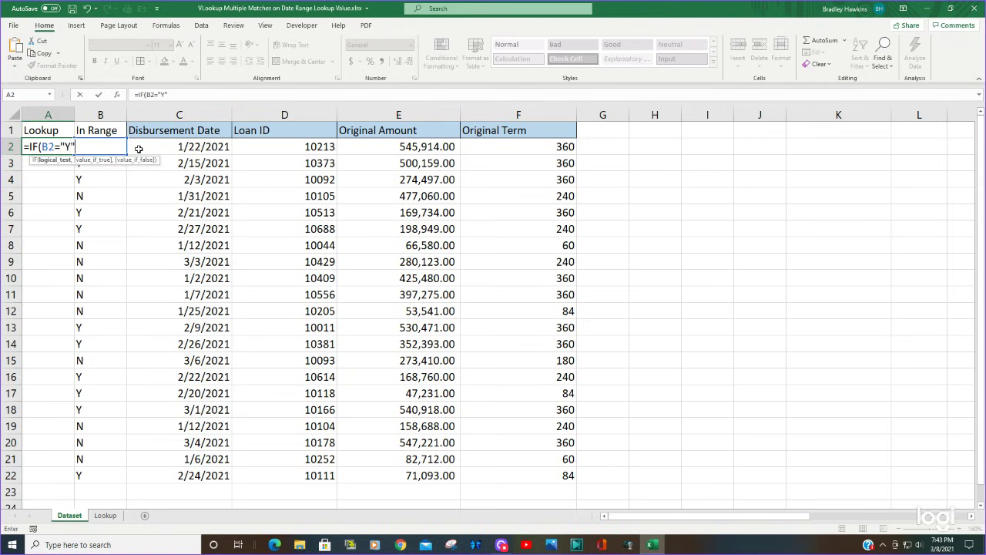
type("Count")
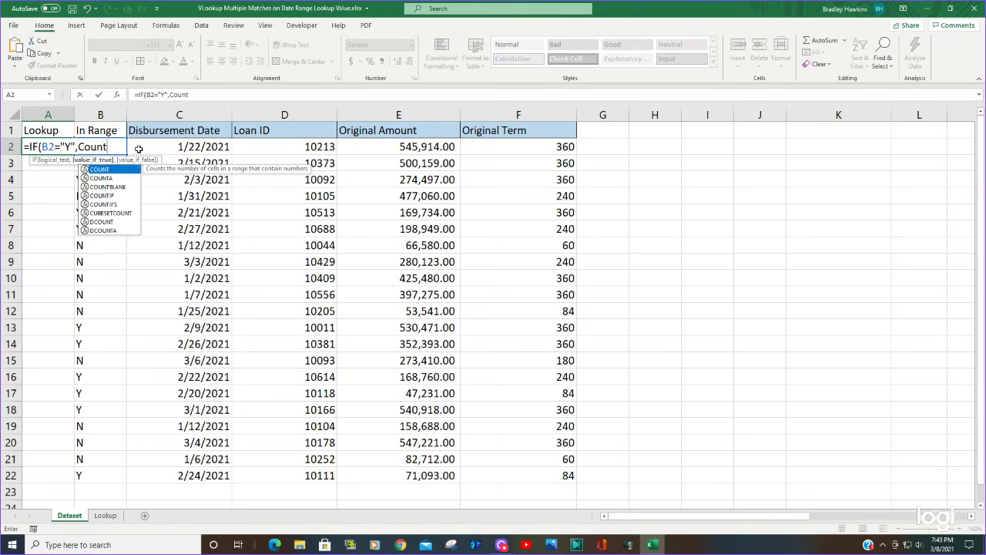
type("IF")
key("BackSpace")
key("BackSpace")
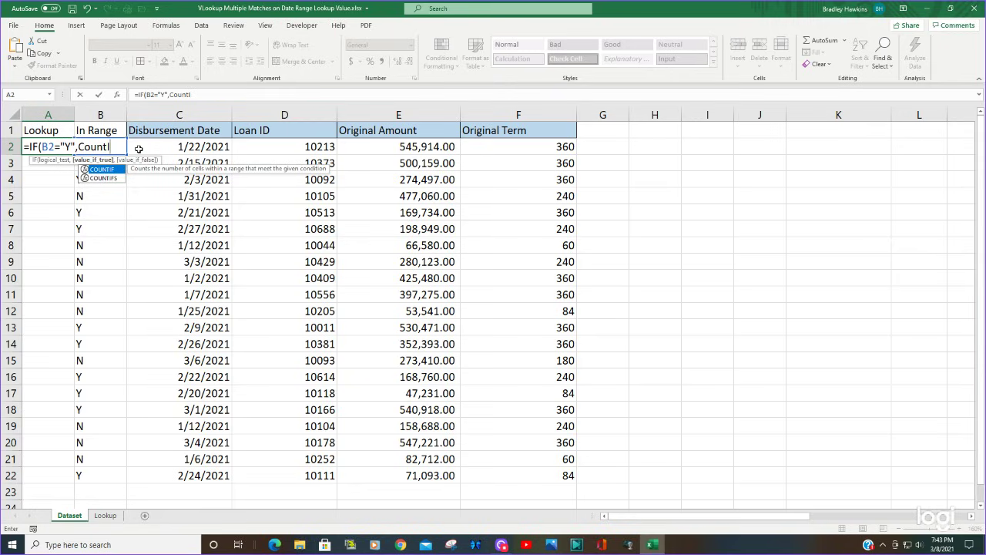
type("if(")
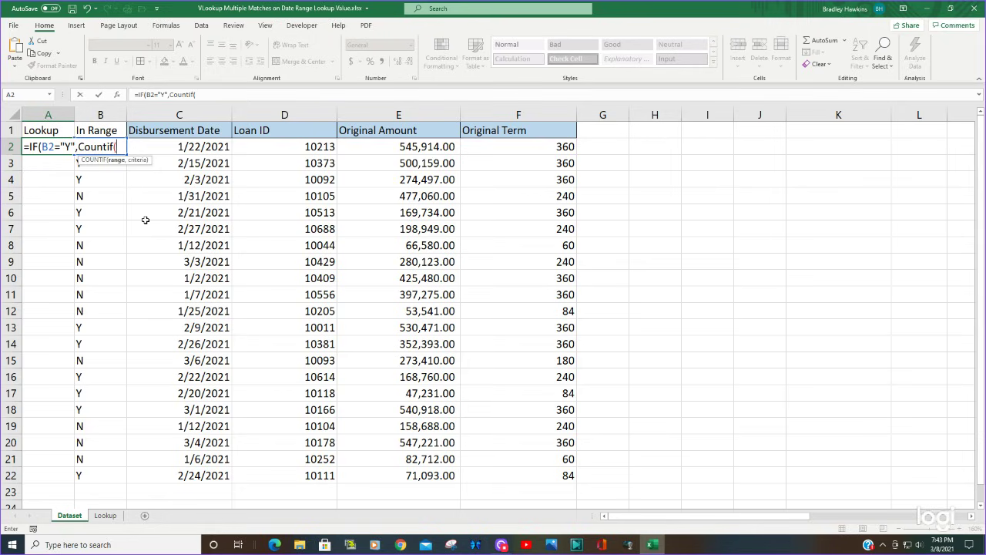
type("B2:B")
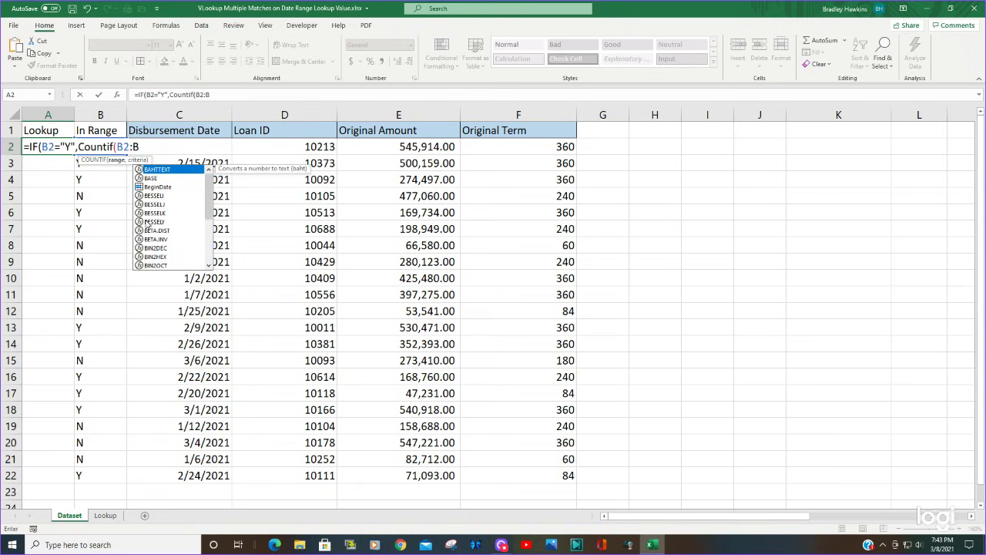
type("2")
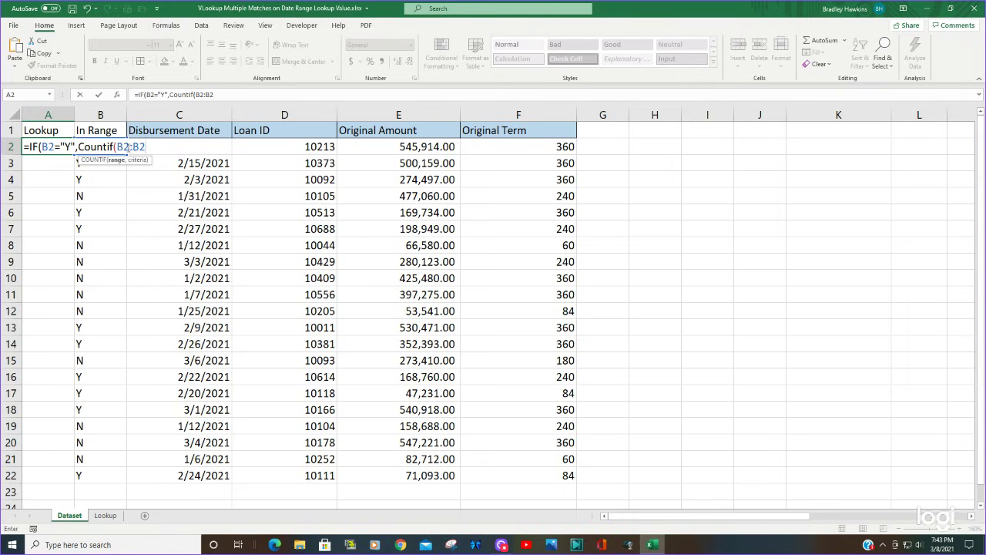
double_click(120, 146)
key("F4")
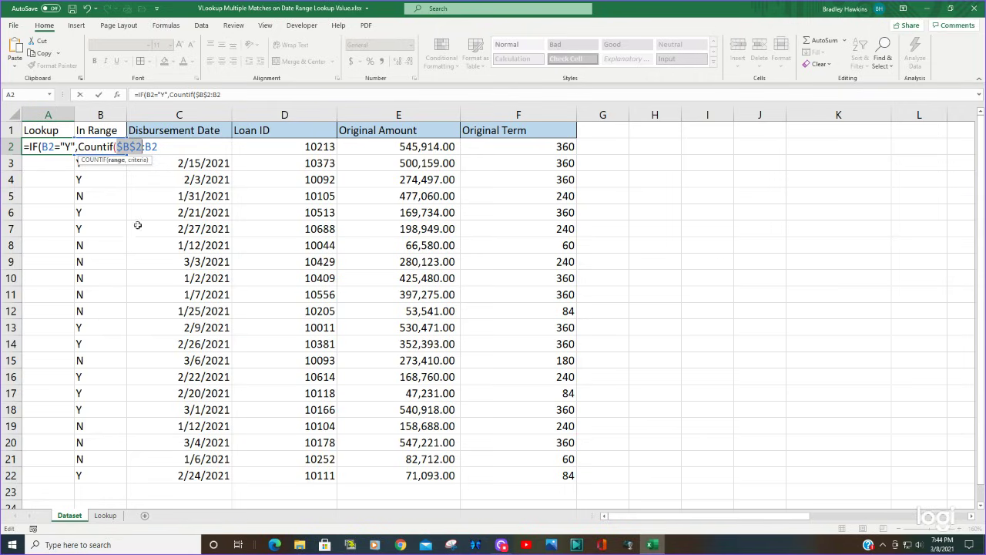
left_click(166, 146)
type(",")
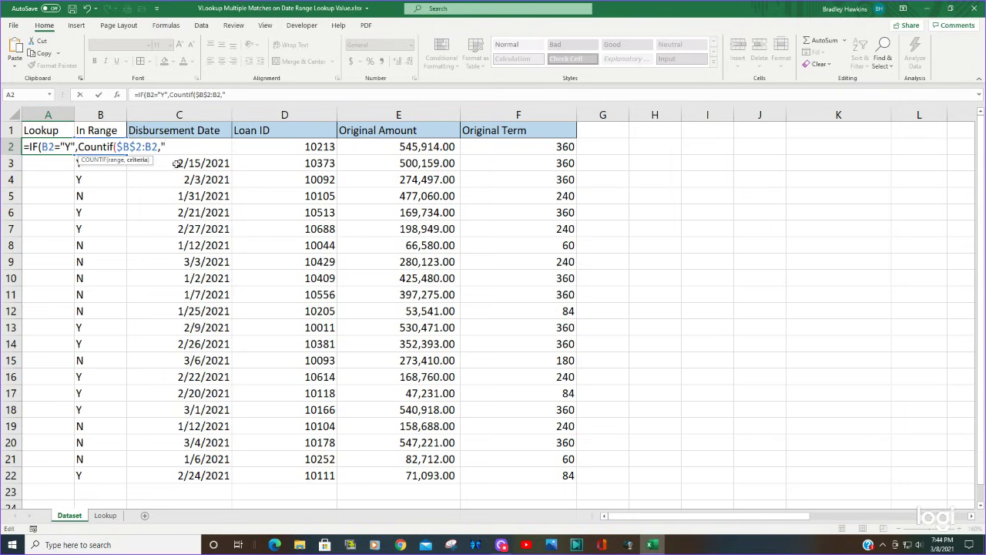
type("\"Y\"),")
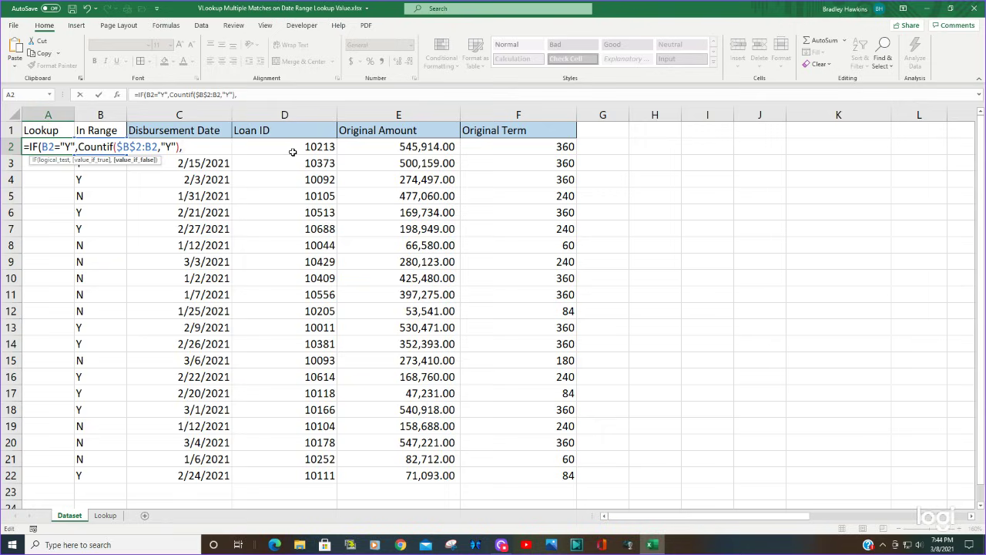
type("0)")
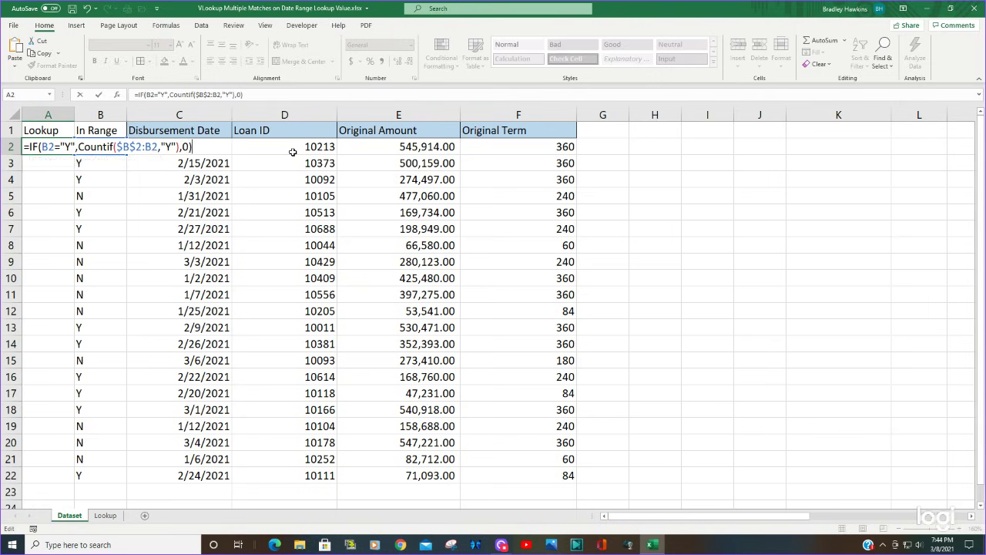
key("Return")
- Copy the A2 Lookup formula down to row 22 and check its results down the column
left_click(46, 147)
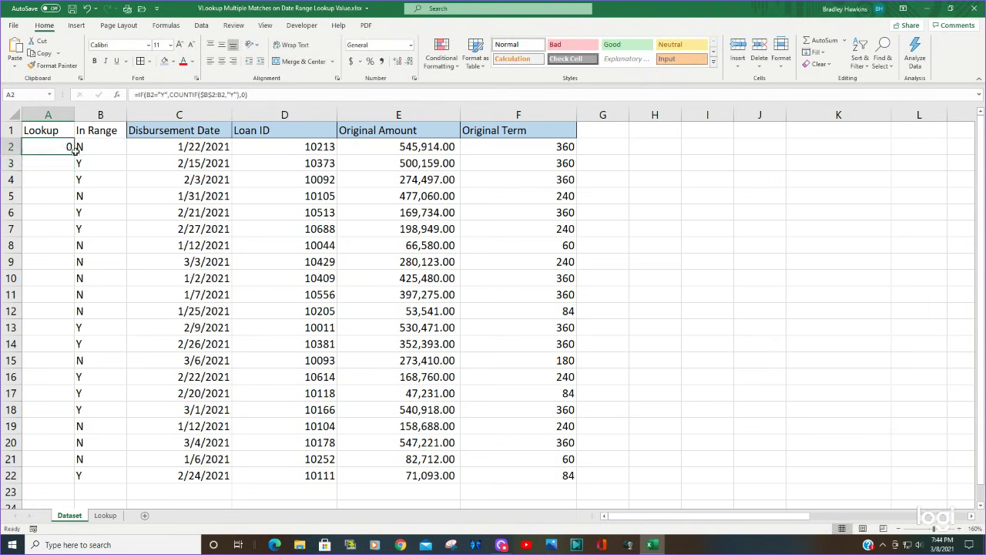
double_click(74, 154)
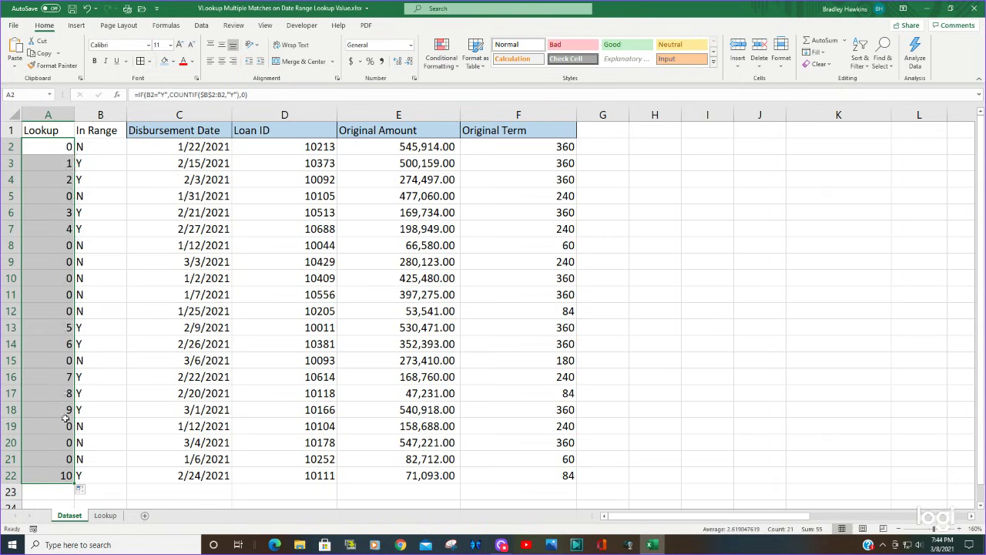
left_click(66, 162)
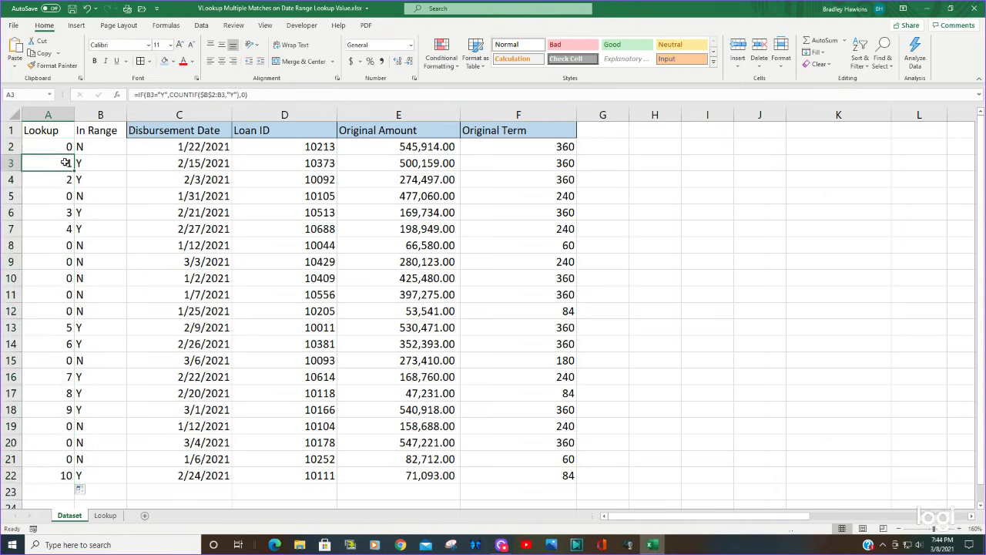
left_click(57, 180)
left_click(53, 211)
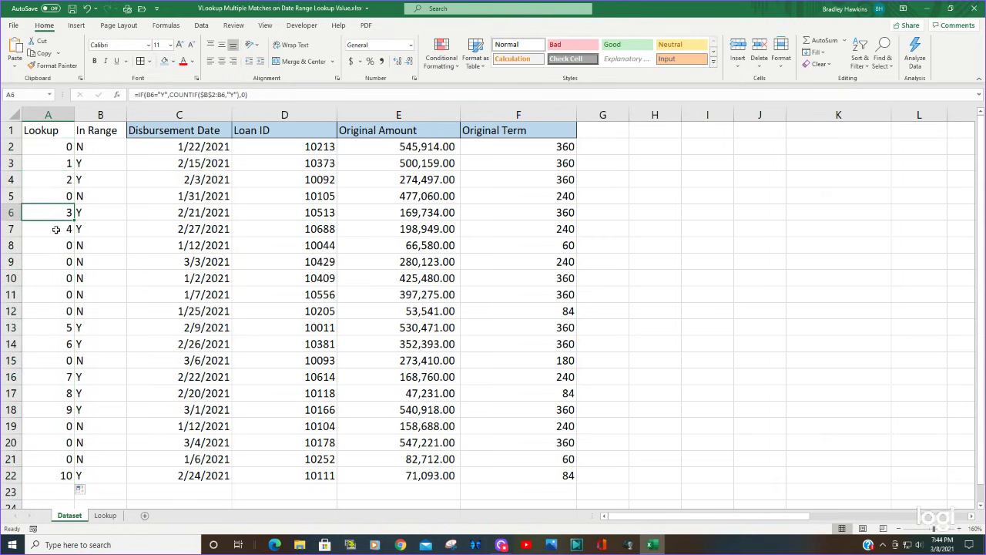
left_click(57, 230)
left_click(57, 328)
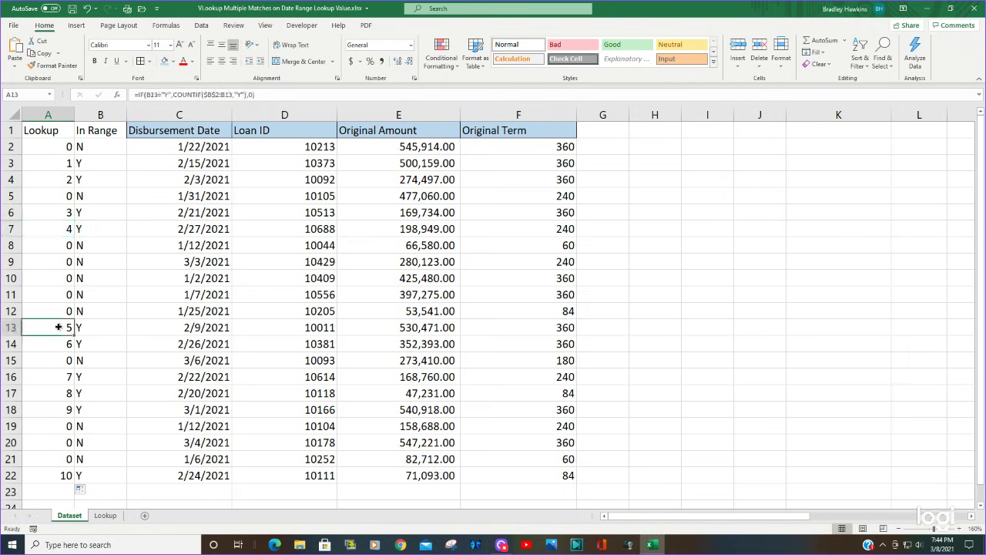
left_click(57, 345)
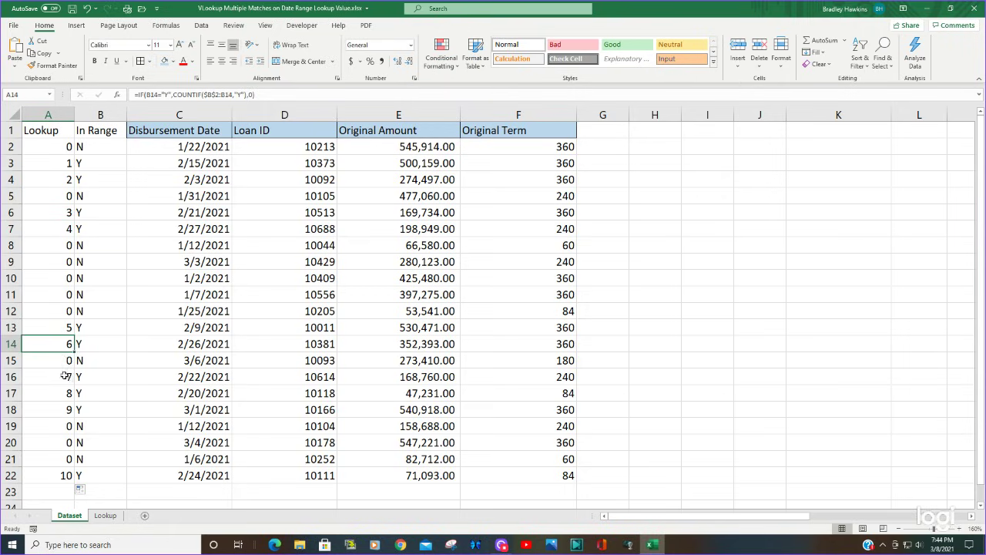
left_click(65, 376)
left_click(60, 395)
left_click(60, 412)
left_click(62, 475)
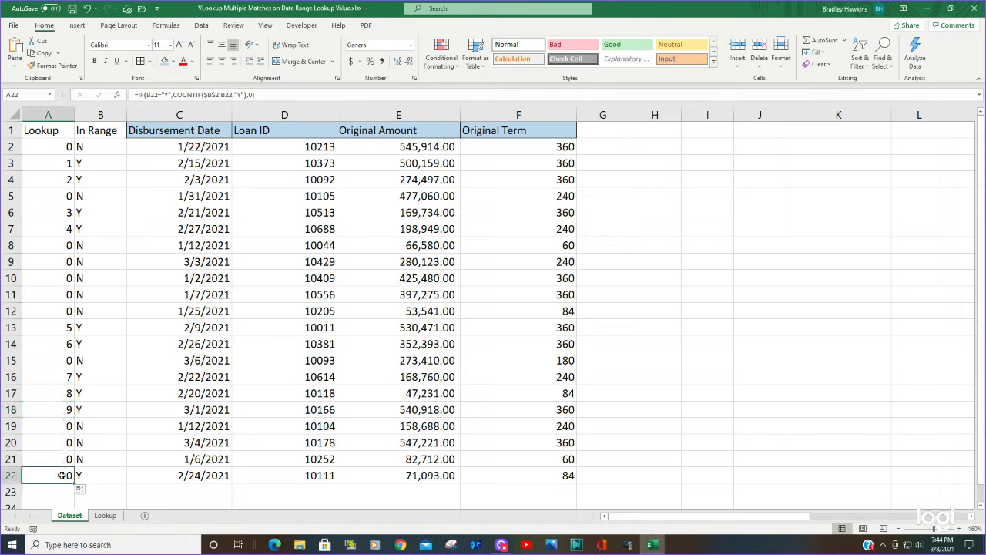
- Format-paint the Disbursement Date header style onto the Lookup and In Range headers
left_click(164, 137)
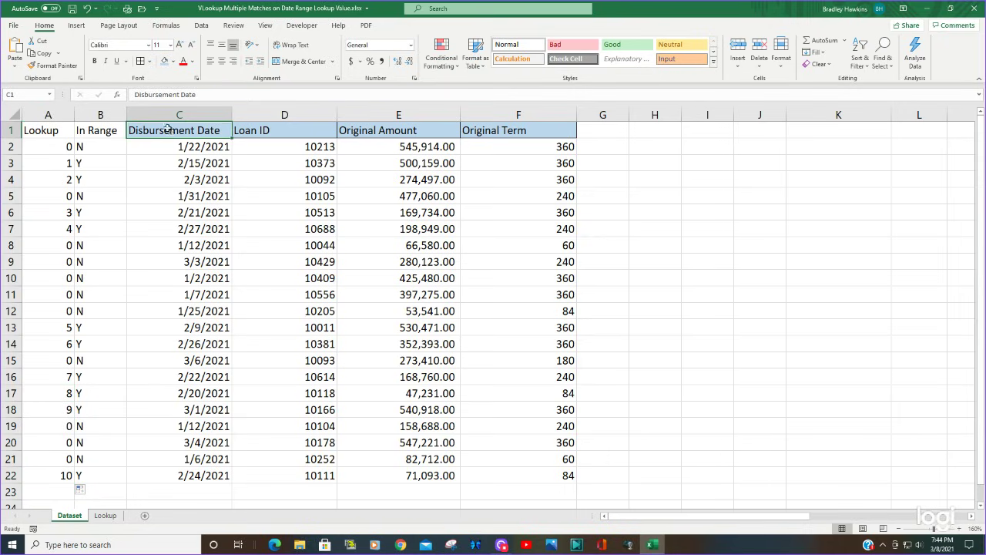
left_click(53, 65)
left_click_drag(48, 130, 82, 131)
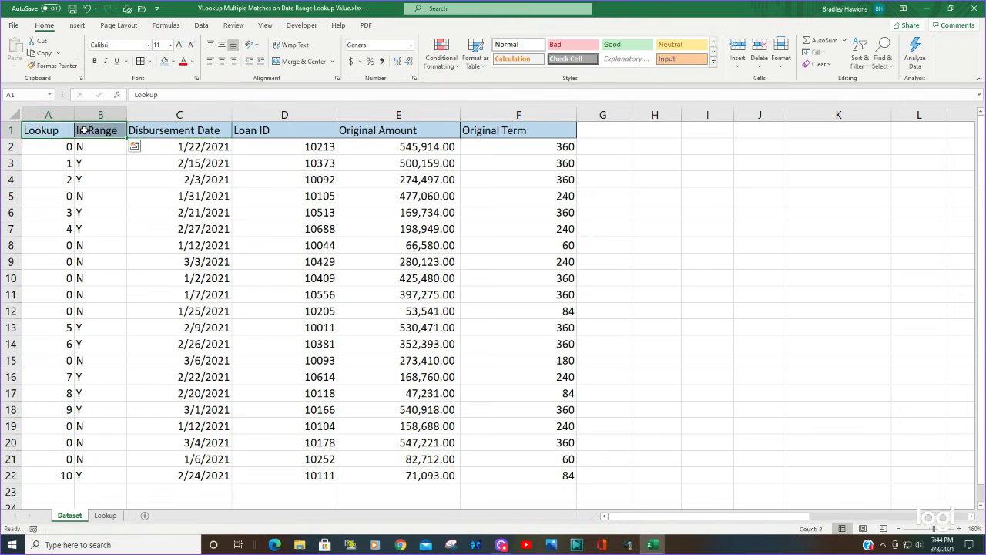
left_click(65, 146)
left_click_drag(62, 163, 58, 462)
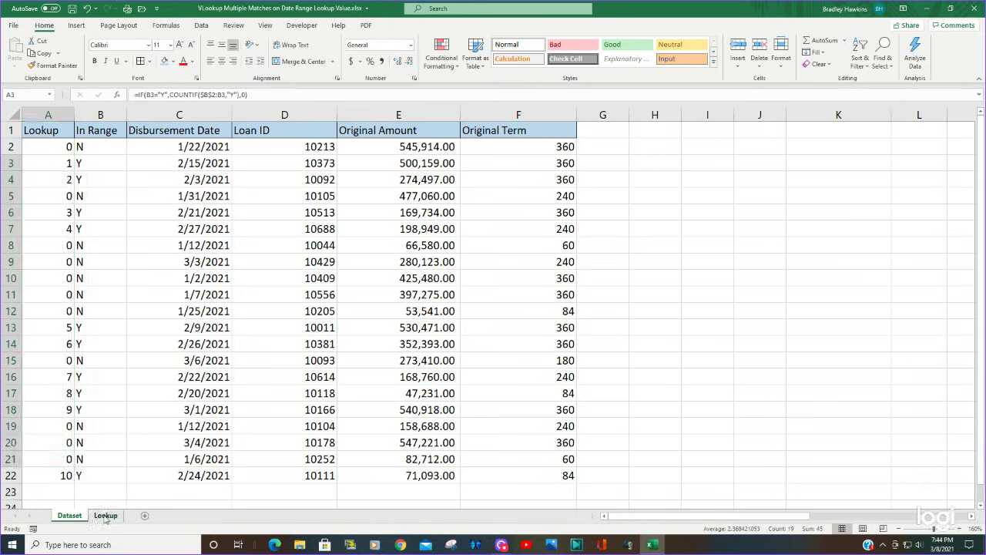
- Start a MAX entry in the MaxValue cell L2 referencing Dataset column A
left_click(105, 514)
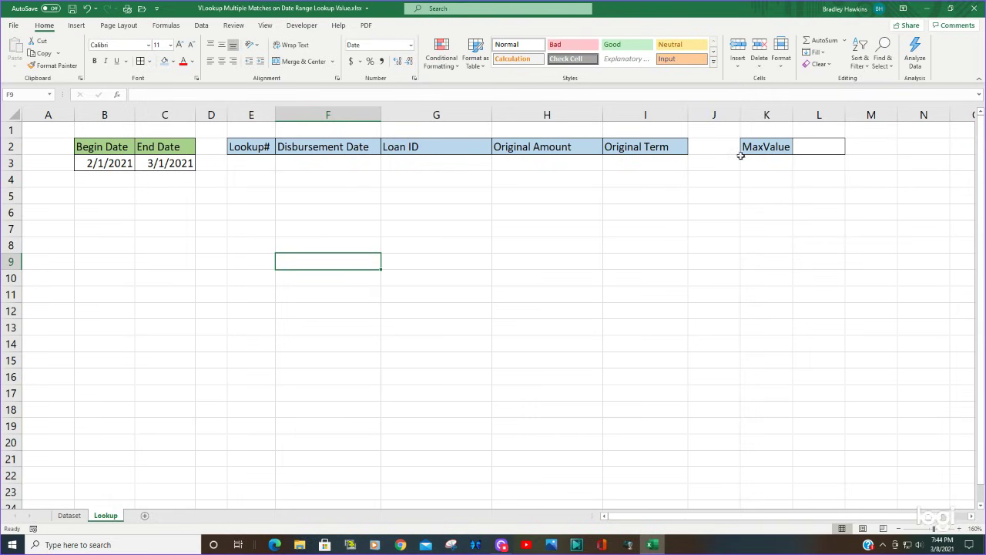
left_click(818, 146)
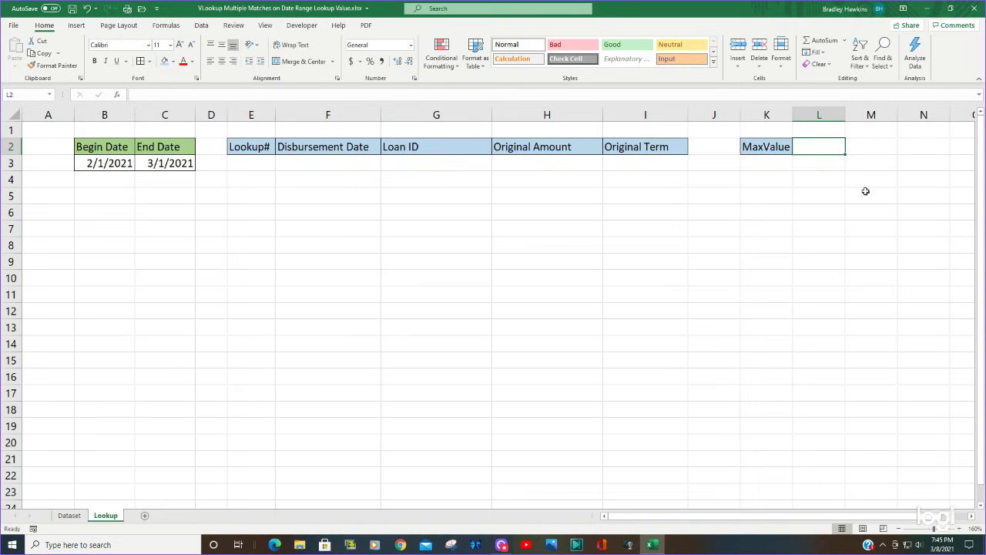
type("Ma")
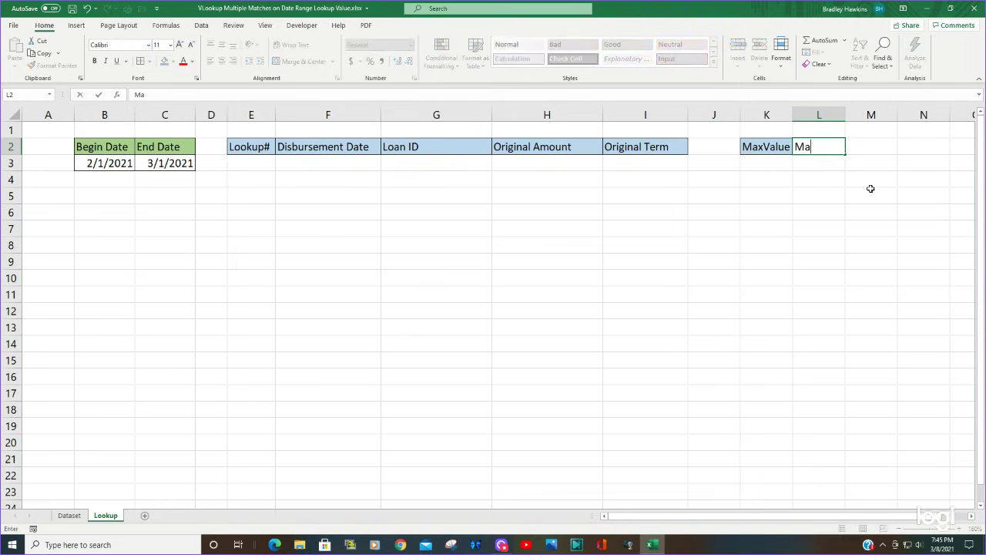
type("x(")
left_click(68, 515)
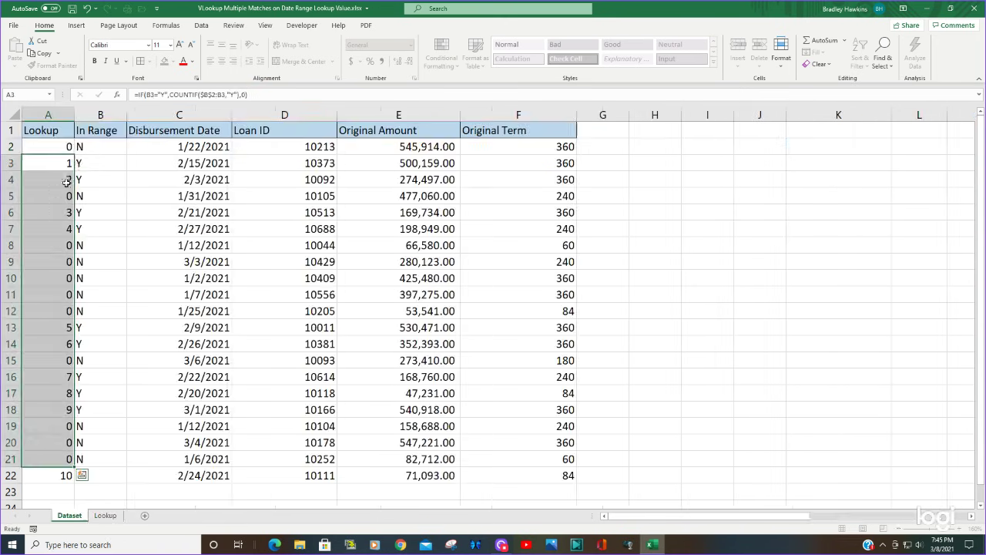
left_click(60, 114)
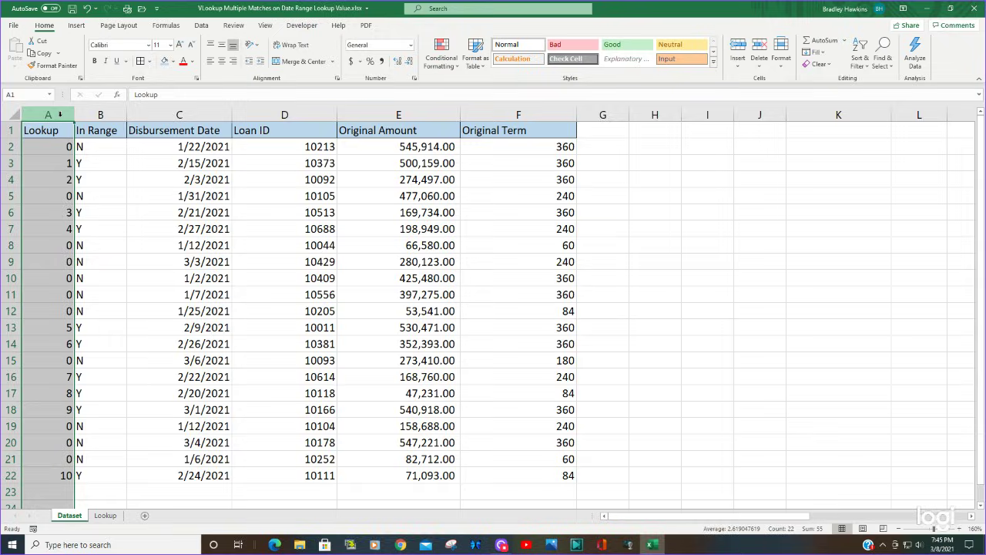
left_click(105, 514)
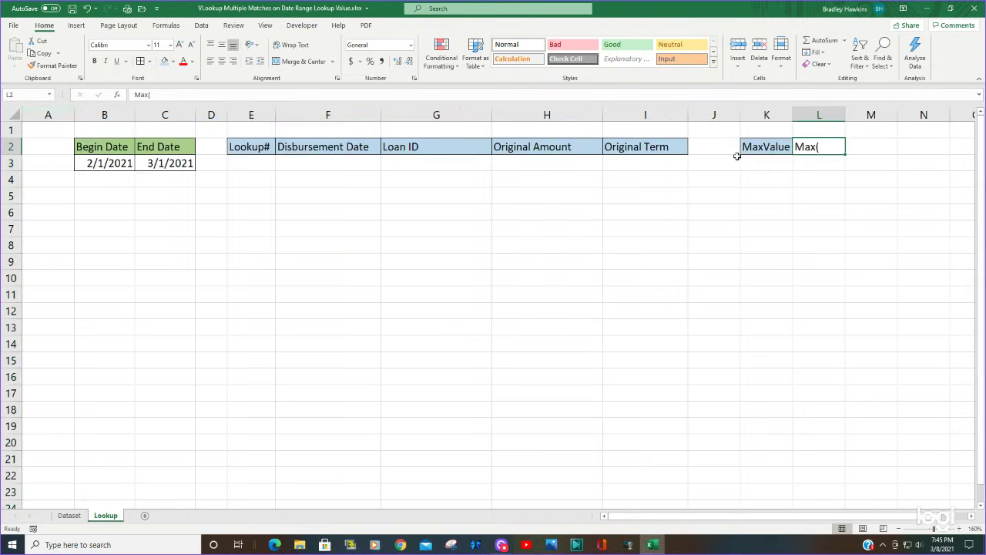
double_click(821, 146)
left_click(839, 200)
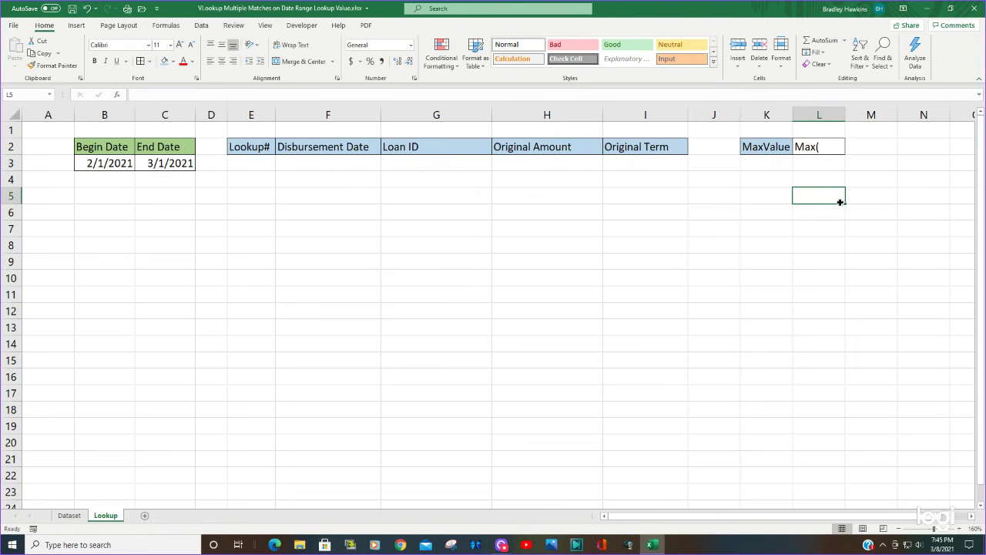
left_click(826, 145)
- Enter =MAX(Dataset!A:A) in L2, giving a MaxValue of 10
type("=Mat")
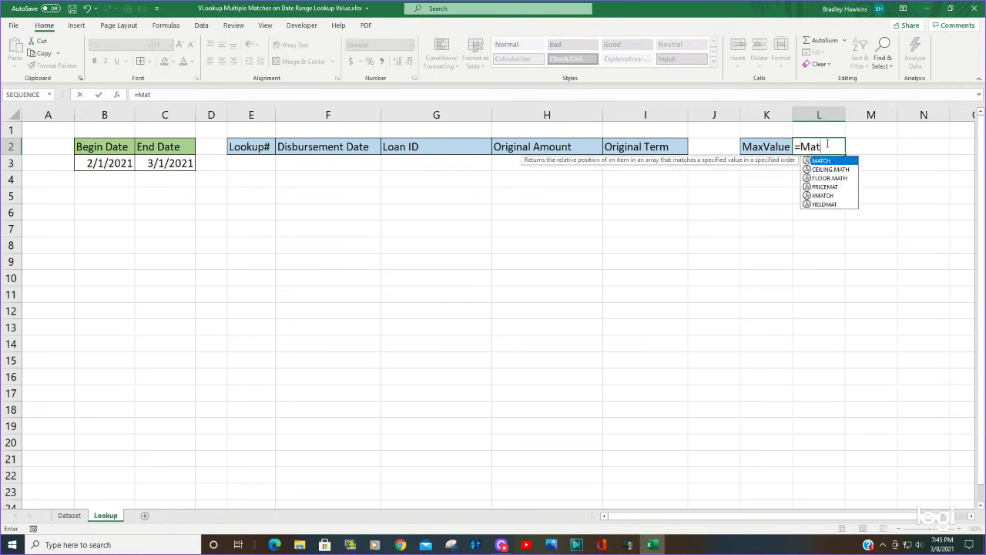
key("Tab")
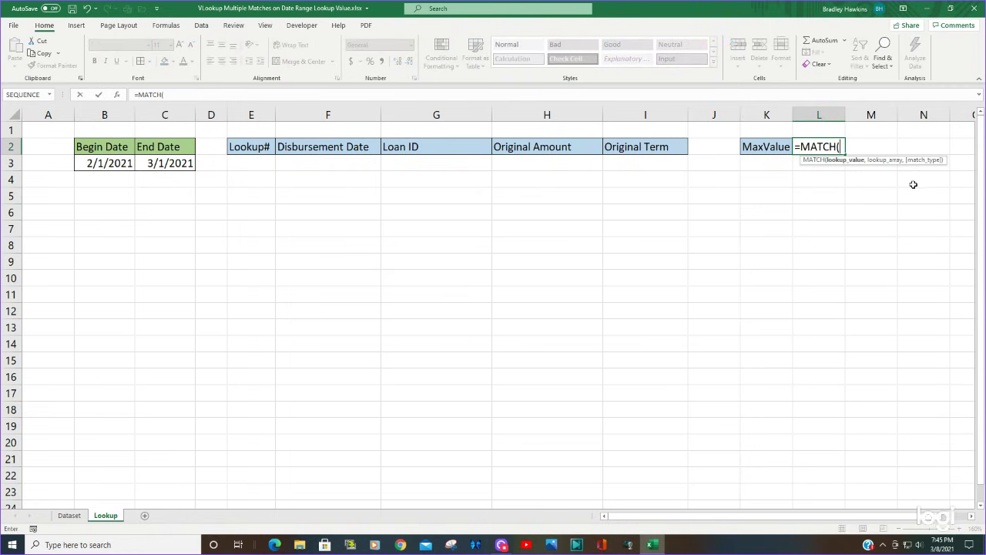
key("BackSpace")
key("BackSpace")
key("BackSpace")
key("BackSpace")
type("X")
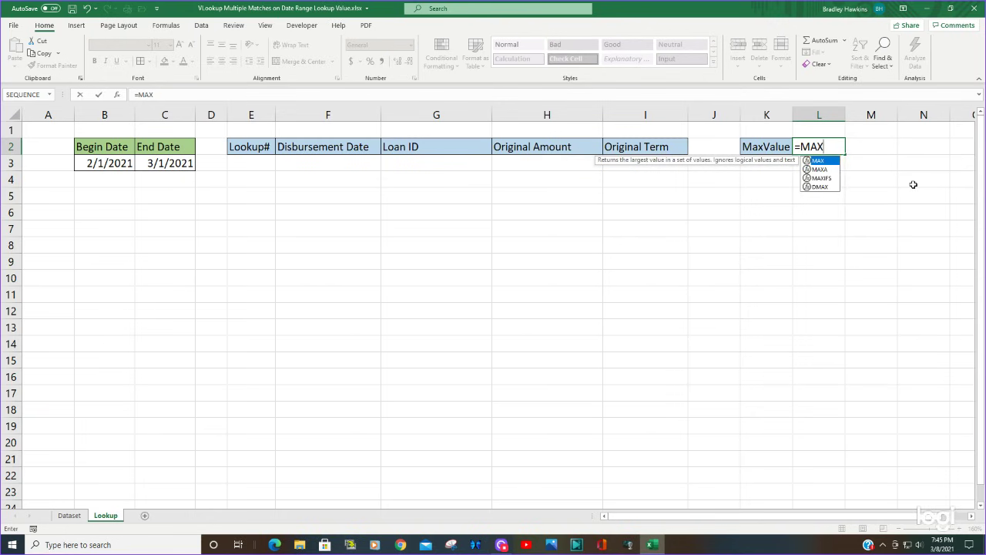
key("Tab")
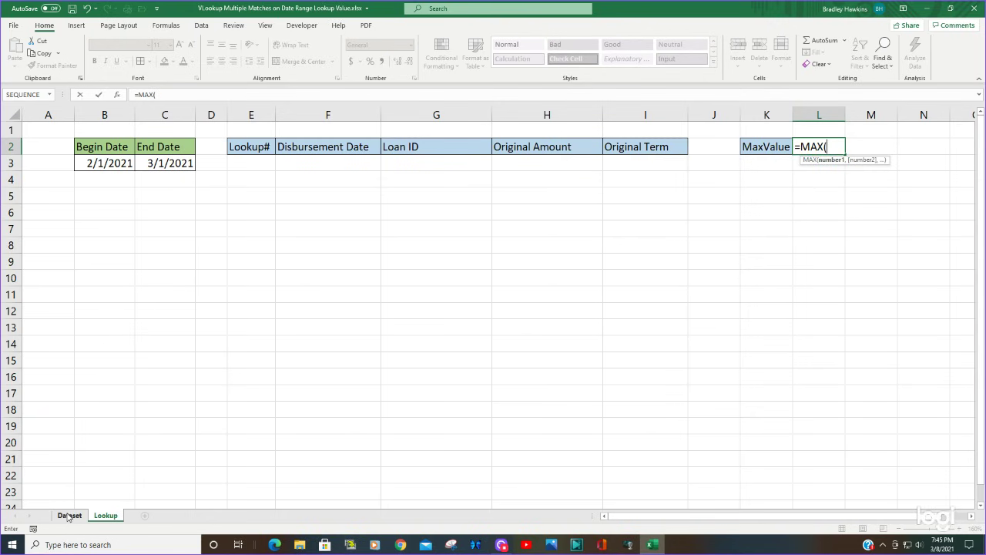
left_click(68, 514)
left_click(48, 114)
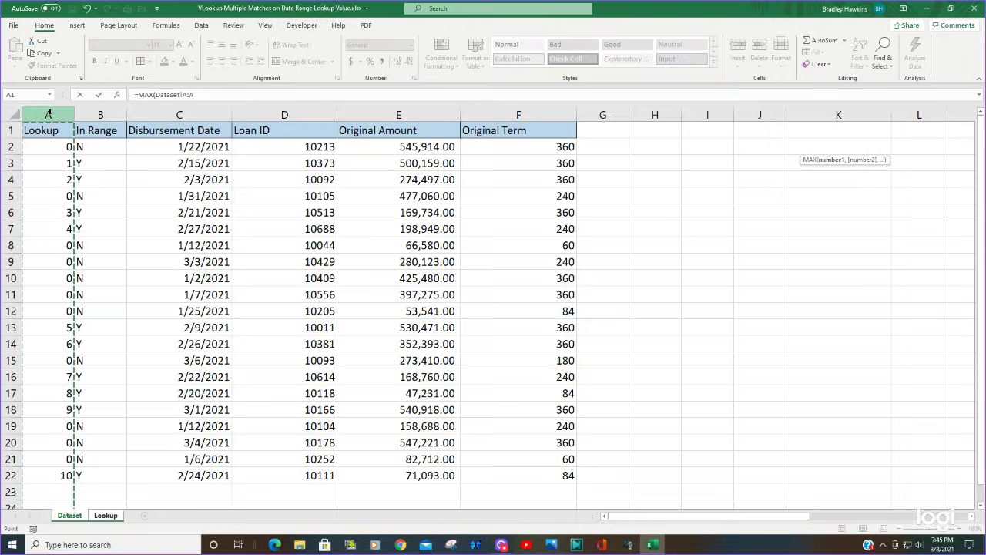
key("Return")
left_click(824, 149)
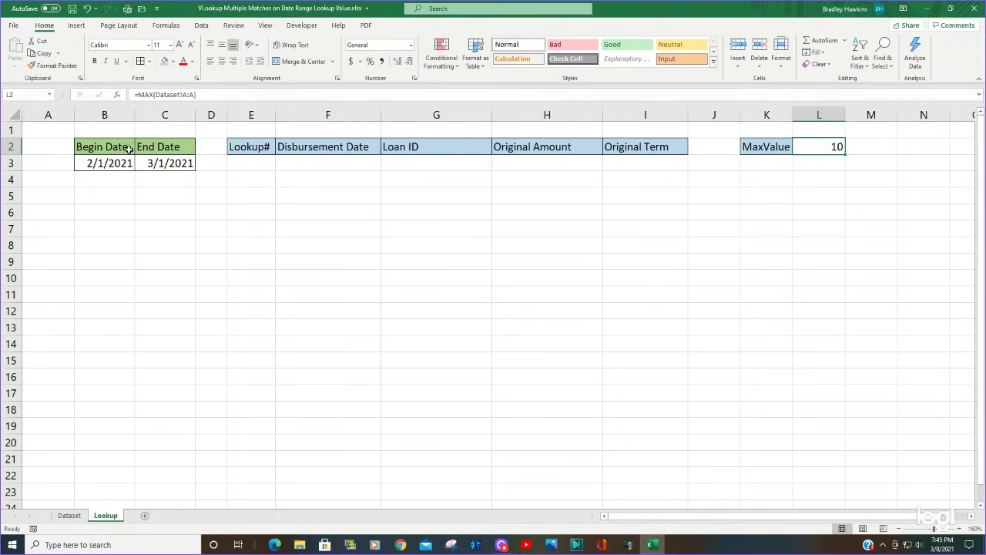
- Change the Begin Date in B3 to 2-15-2021 and confirm MaxValue becomes 8
left_click(91, 162)
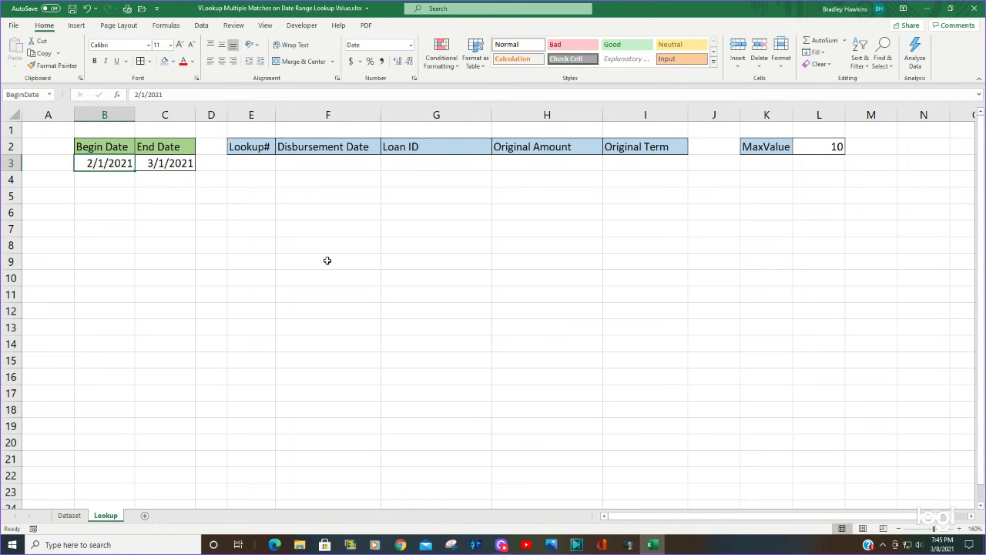
type("2-15-2021")
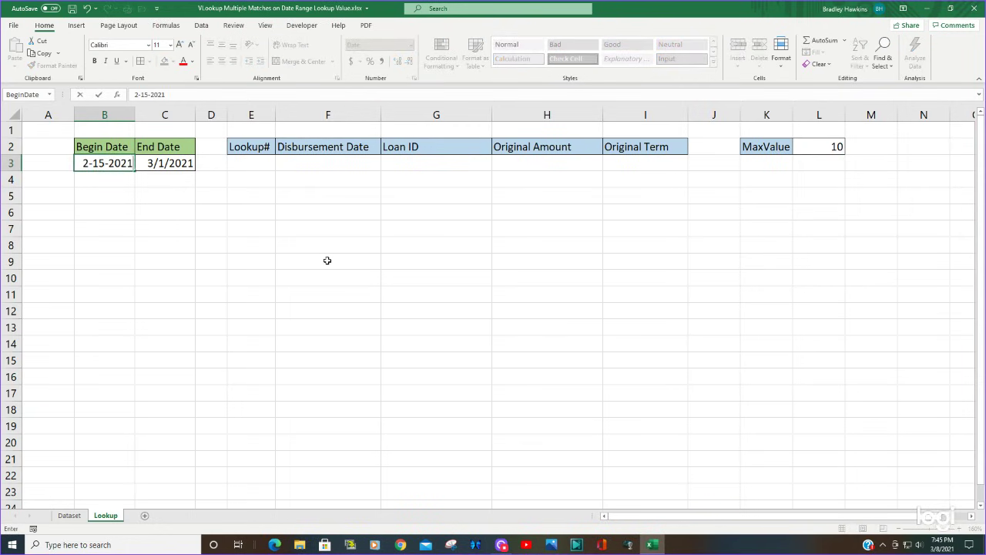
key("Return")
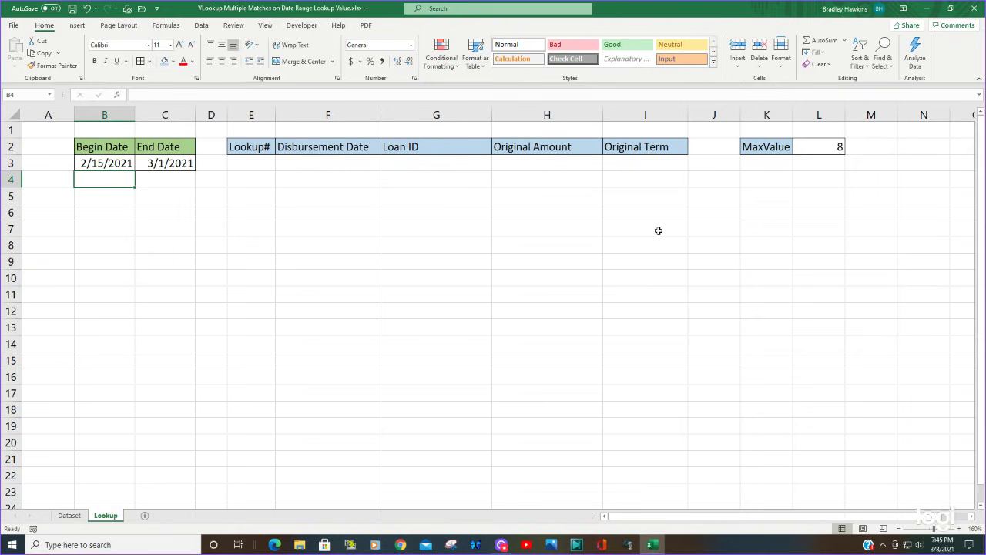
left_click(834, 147)
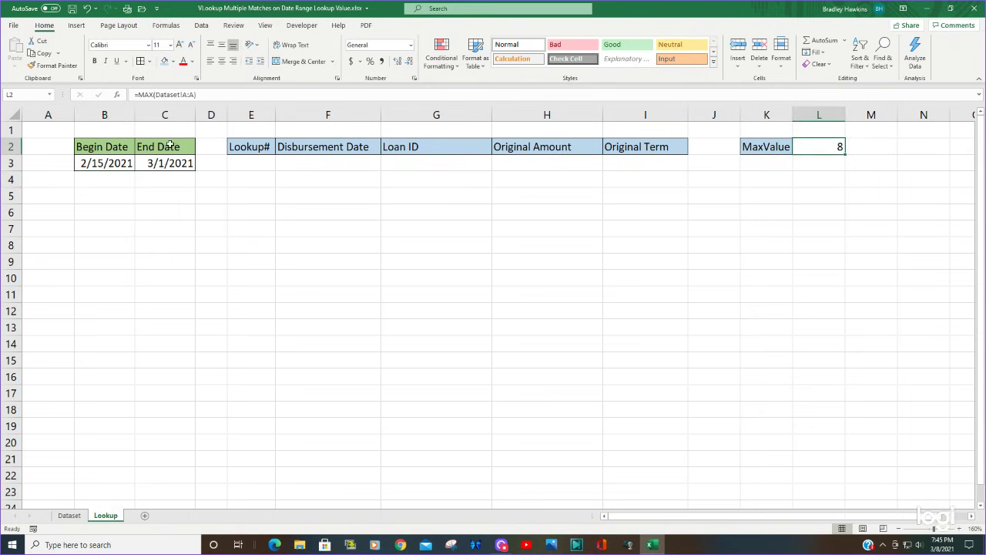
left_click(252, 163)
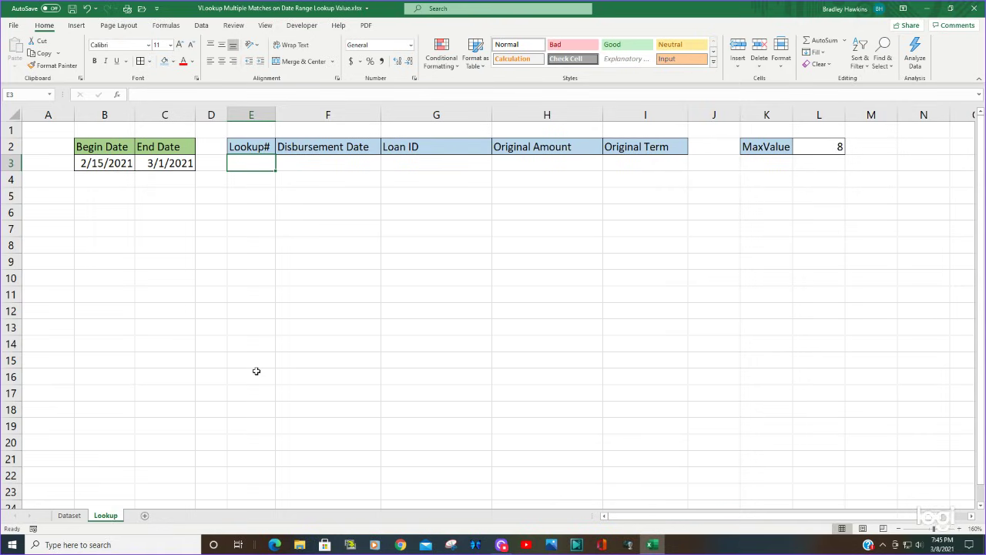
left_click(818, 146)
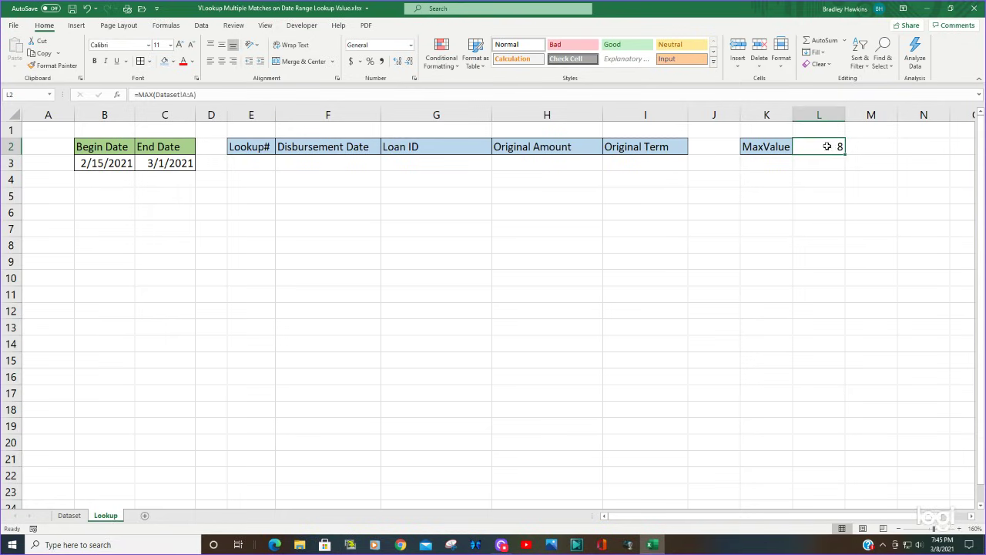
- Enter =ROW()-2 in E3 so the first Lookup# shows 1
left_click(243, 167)
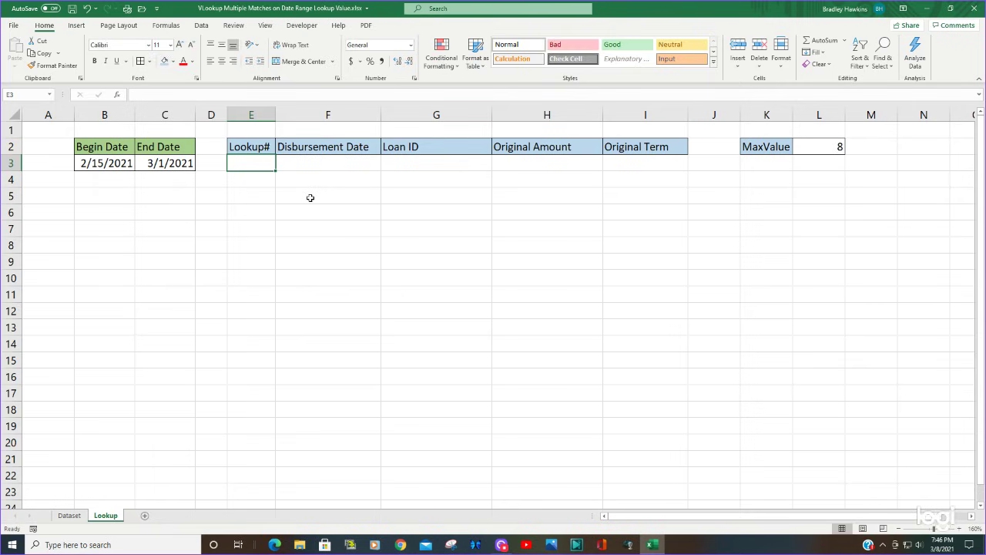
type("=Row")
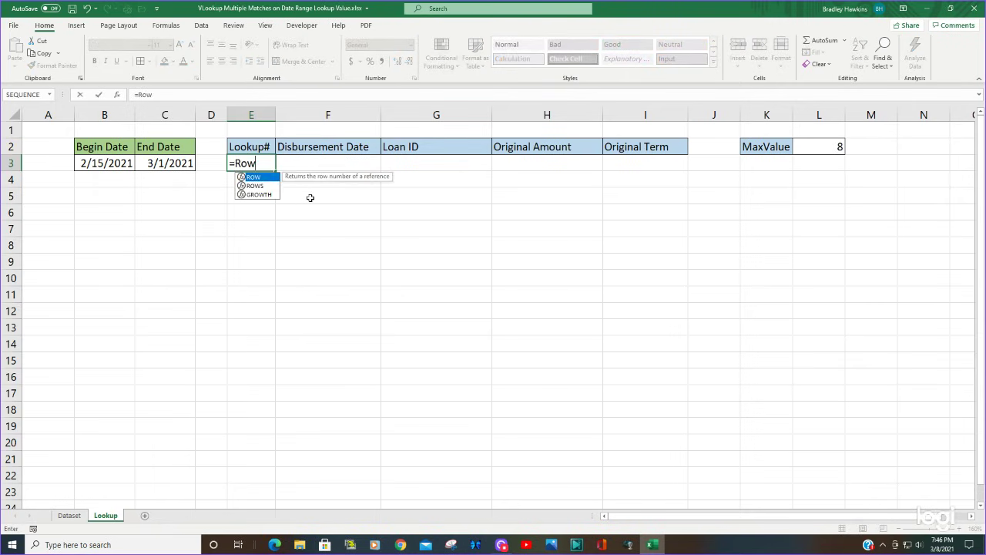
type("()")
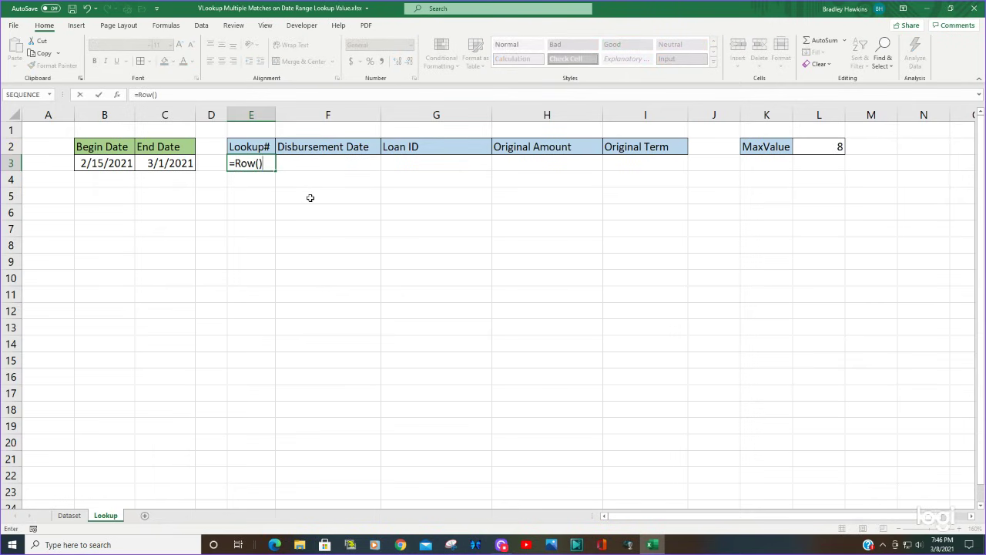
key("Return")
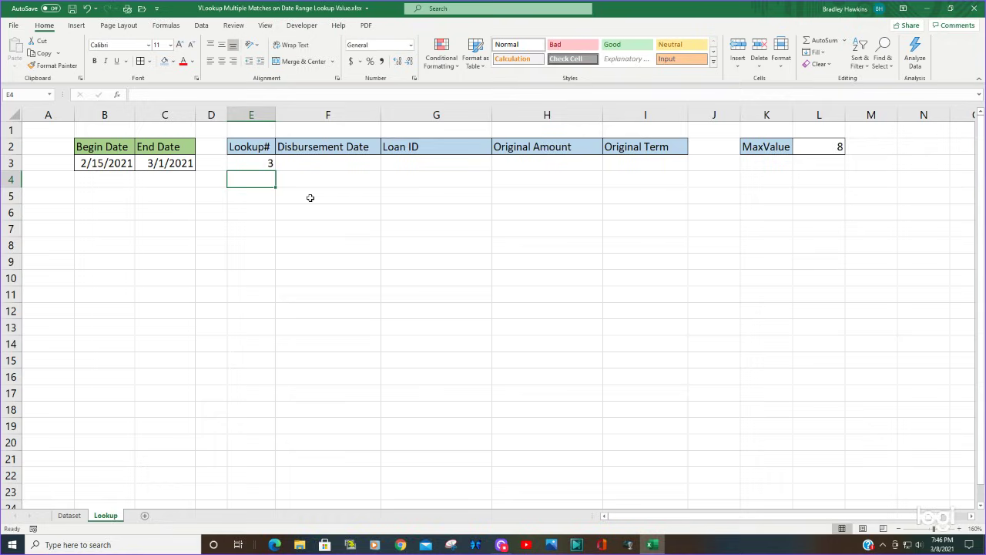
left_click(266, 163)
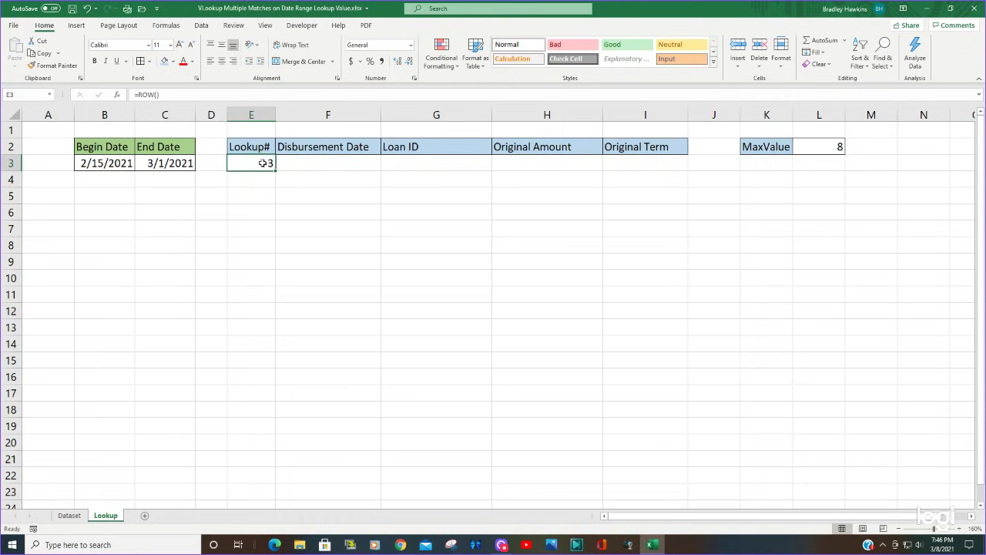
double_click(259, 167)
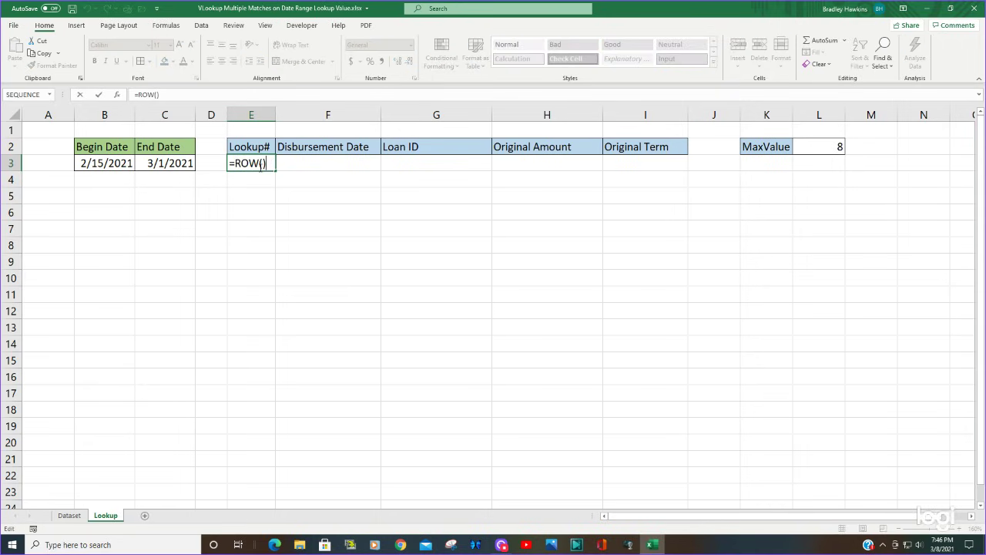
key("Escape")
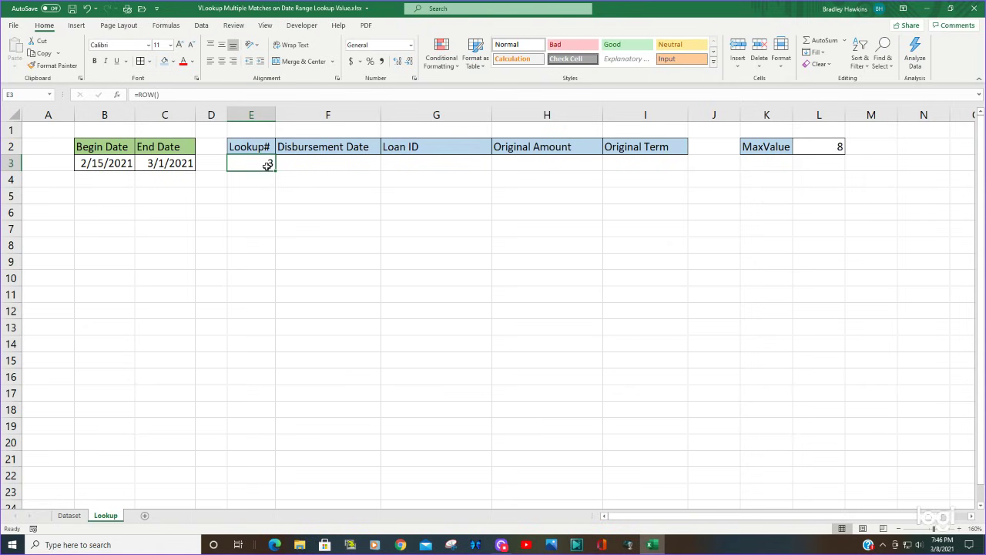
key("F2")
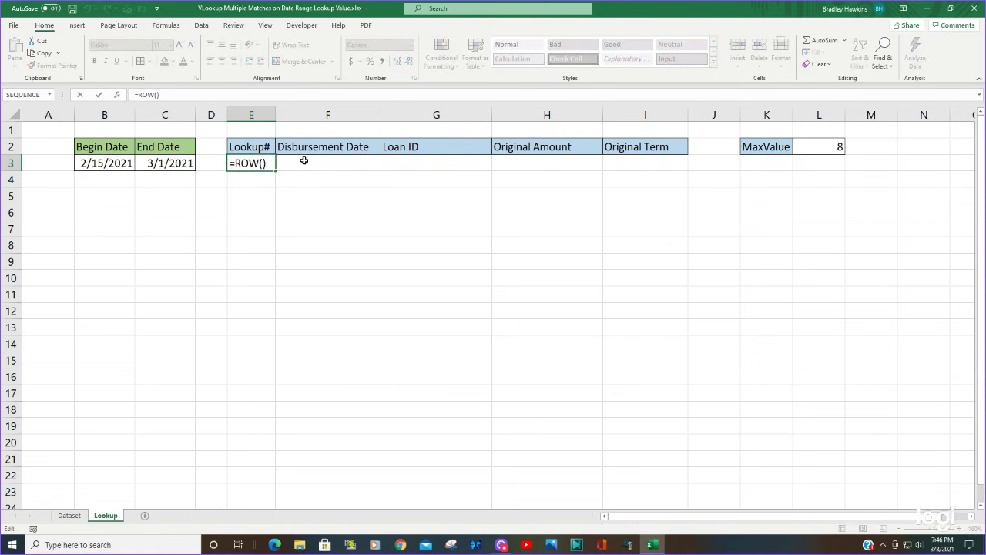
type("-2")
key("Return")
key("Up")
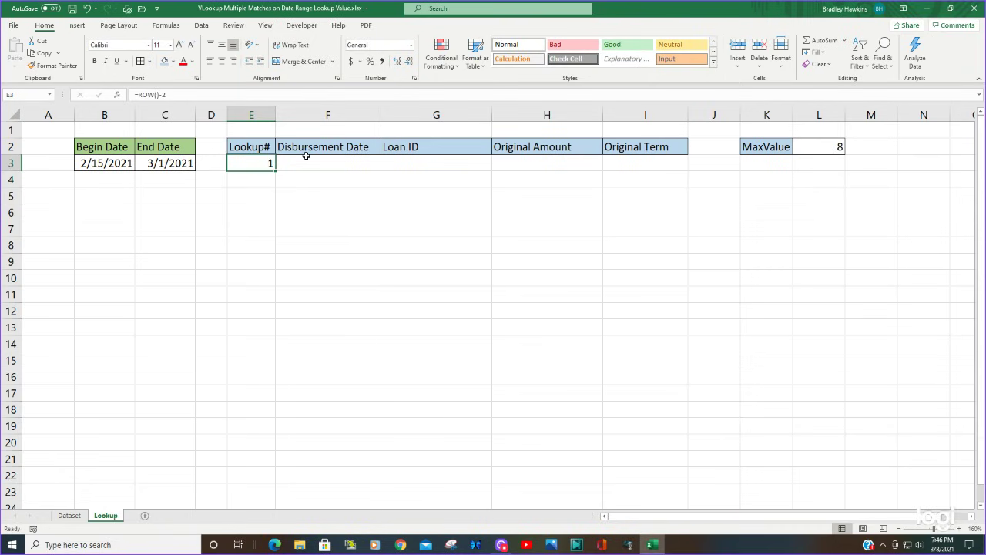
key("F2")
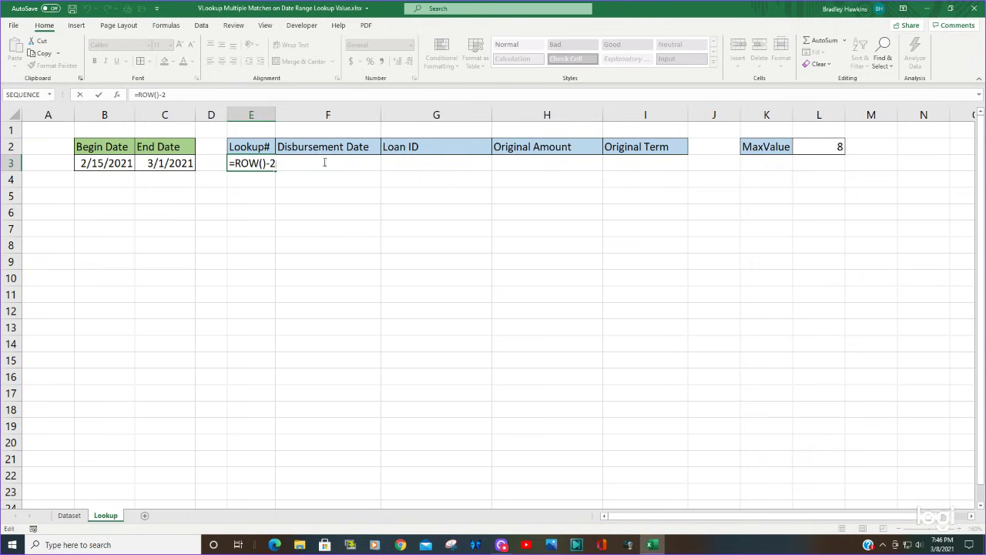
- Change E3 to =IF(ROW()-2<=$L$2,ROW()-2,"") to blank numbers beyond MaxValue
type("IF")
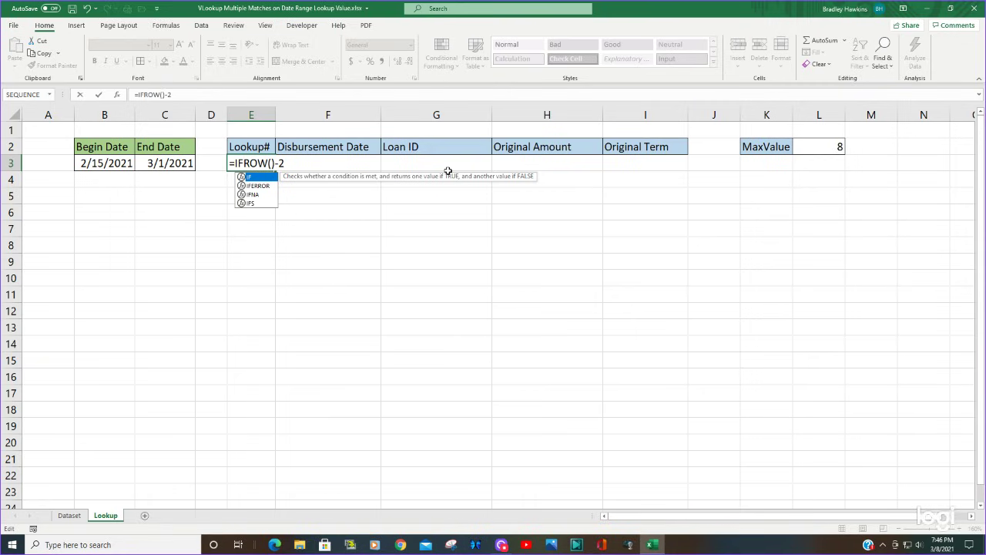
type("(")
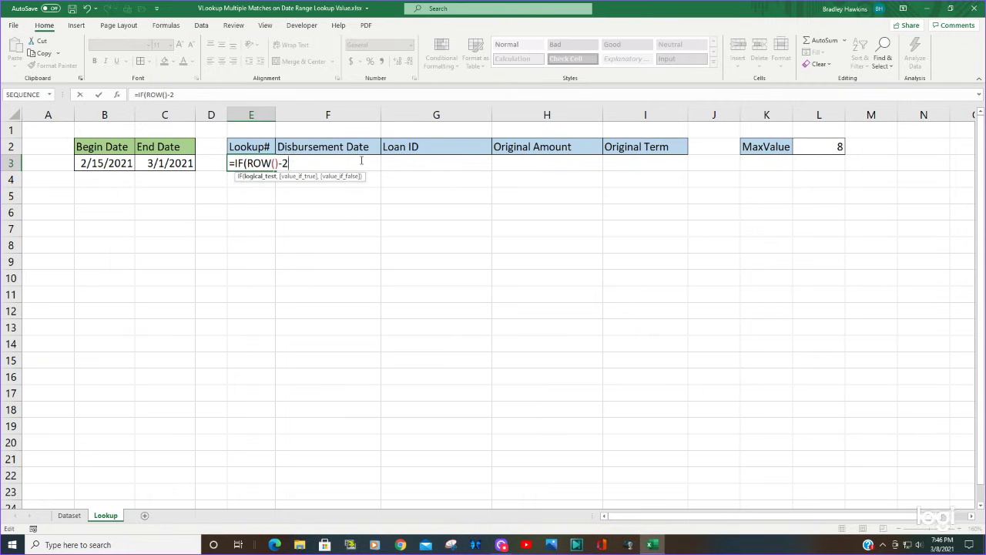
type("<=")
left_click(829, 139)
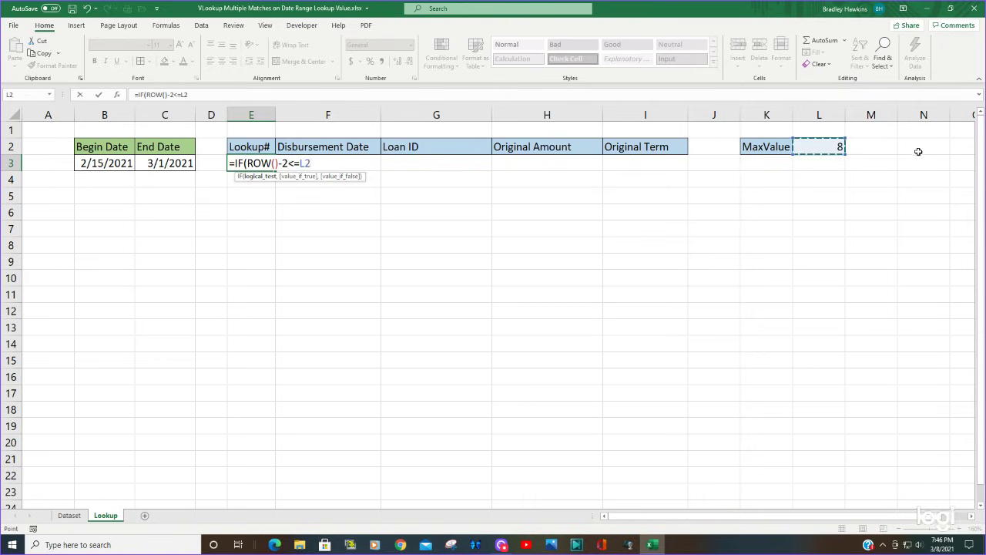
key("F4")
type(",")
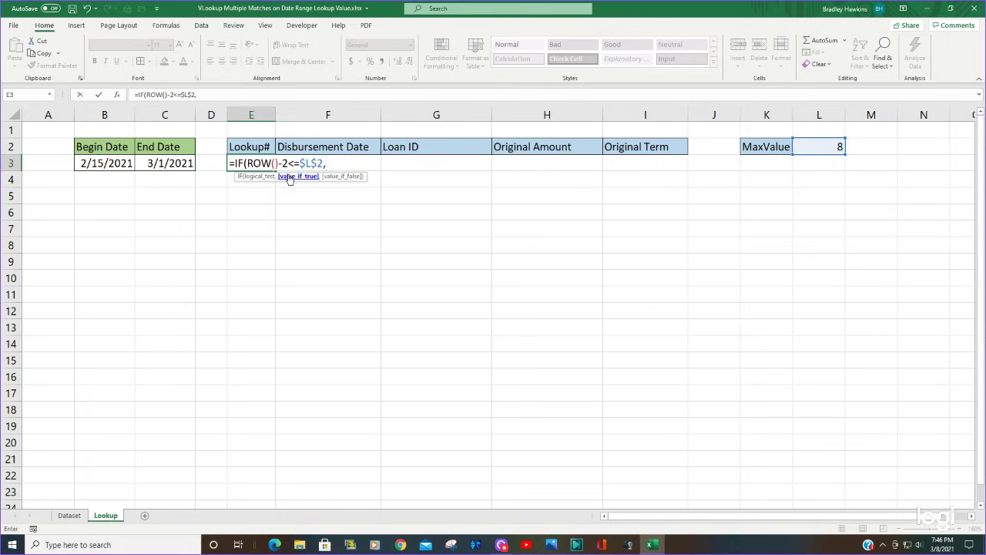
left_click_drag(286, 162, 246, 162)
key("ctrl+c")
left_click(248, 163)
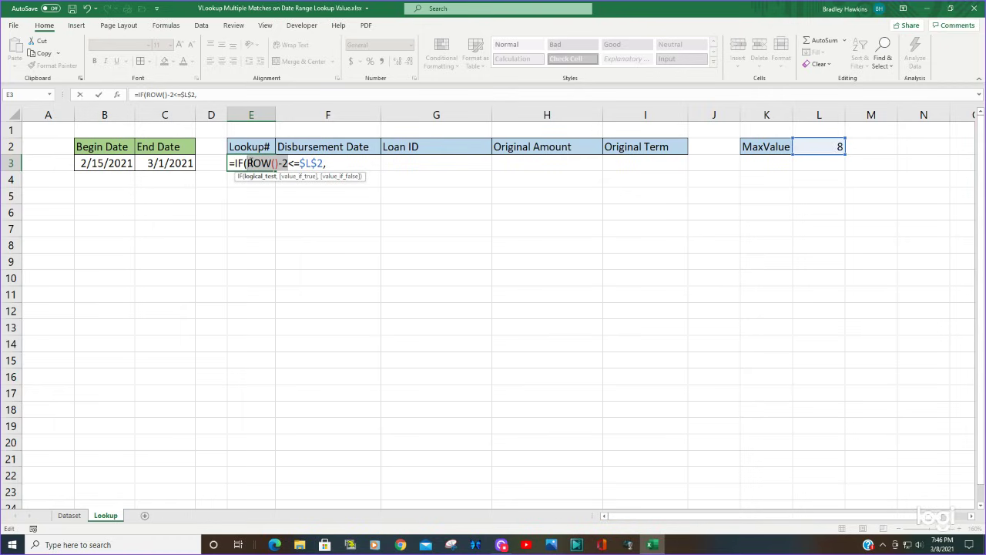
left_click(345, 169)
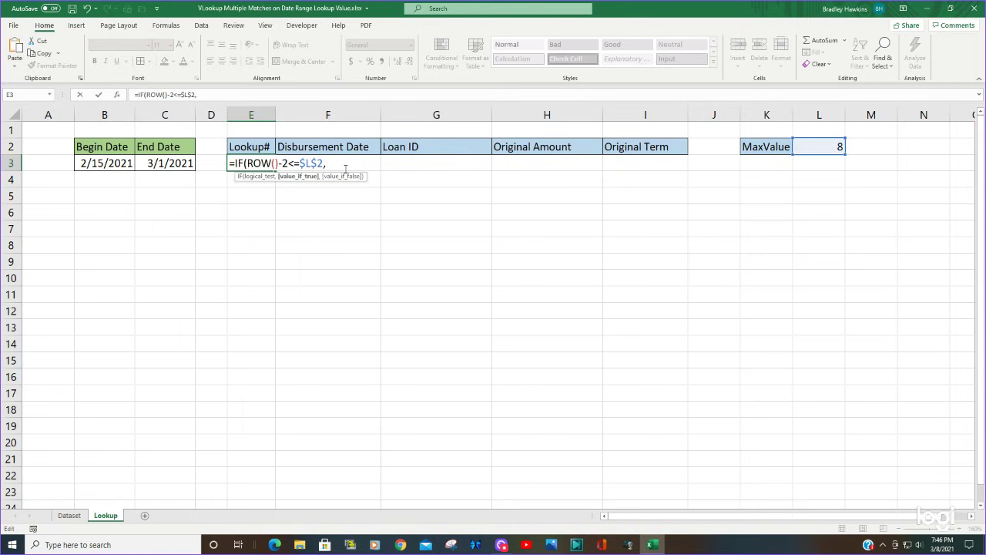
key("ctrl+v")
type(",")
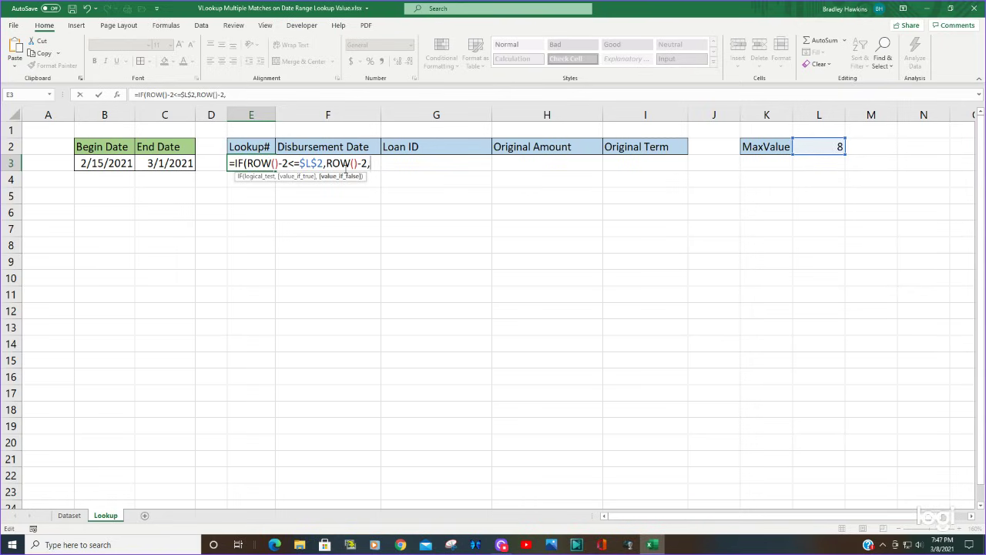
type("\"\")")
key("Return")
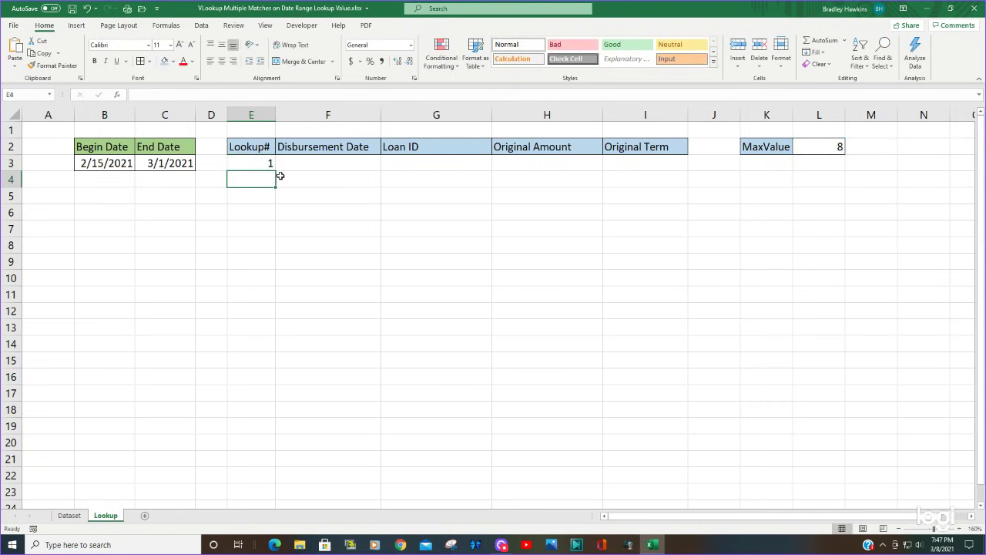
- Fill the E3 formula down to E22, listing 1 through 8 with blanks below
left_click(267, 164)
left_click_drag(274, 171, 261, 478)
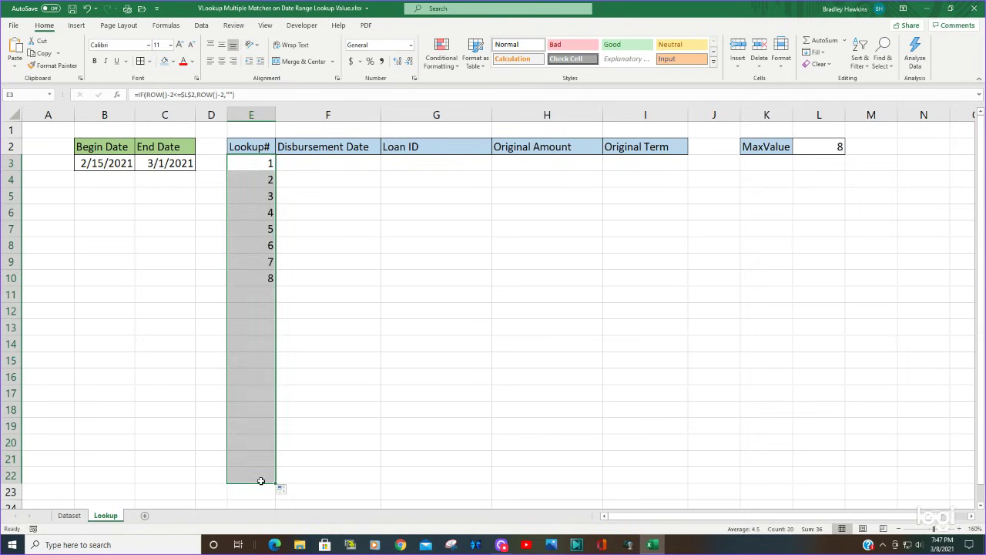
left_click(293, 299)
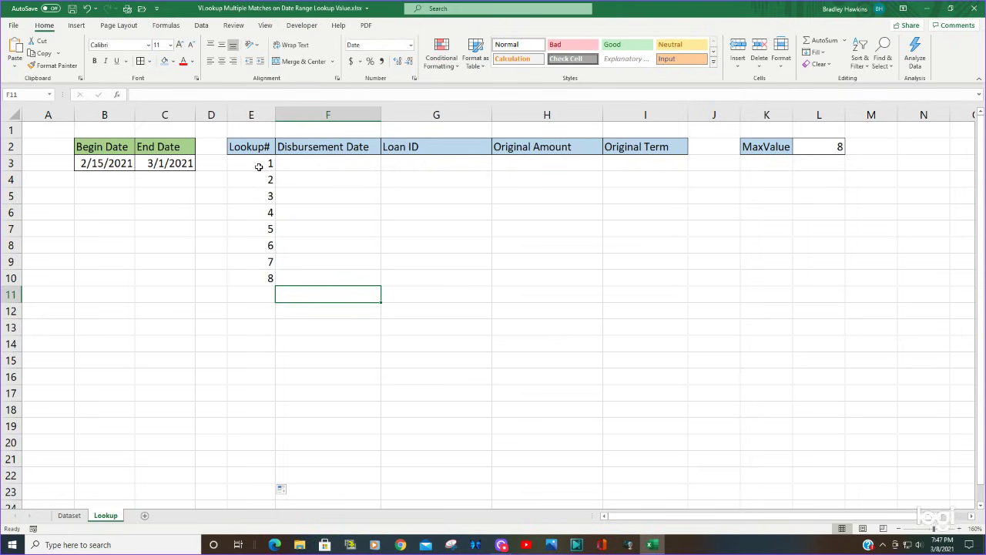
left_click(266, 278)
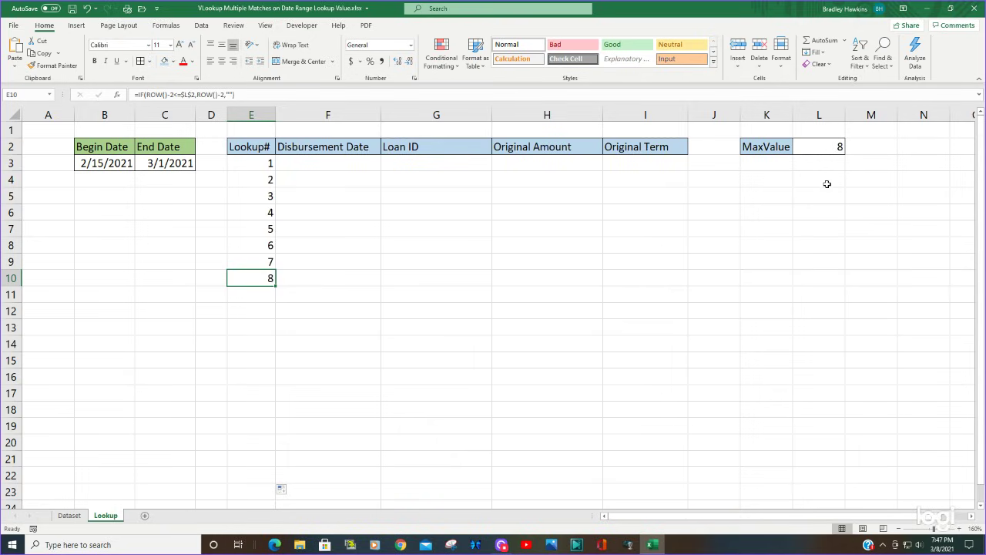
left_click(400, 167)
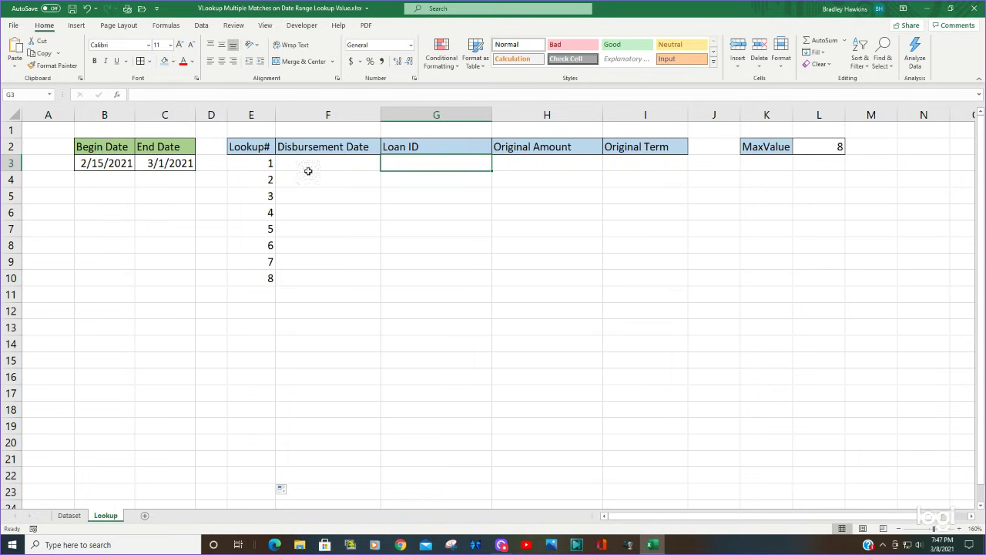
- Start F3 as =VLOOKUP($E3,Dataset!$A$1:$F$22, using the Lookup# as lookup value
left_click(310, 169)
type("=")
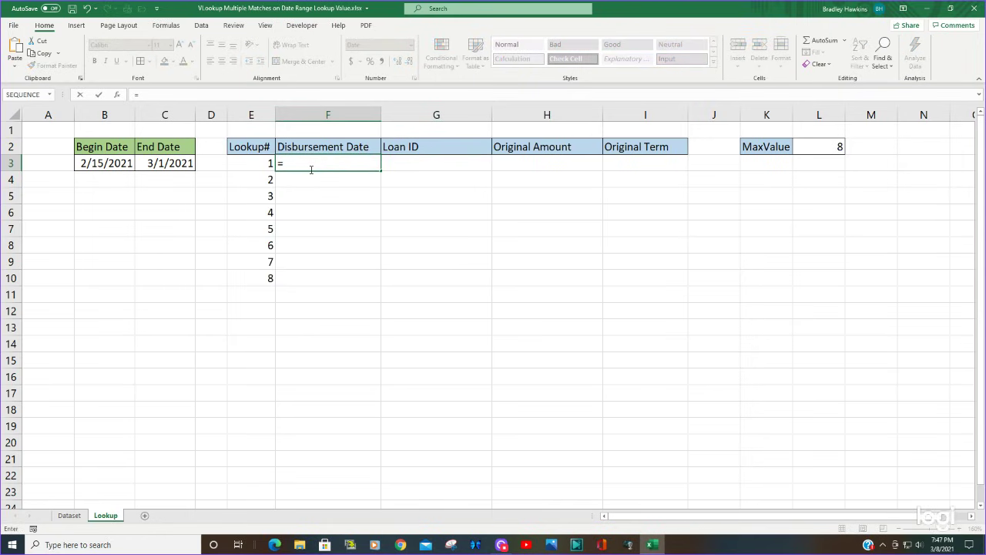
type("vl")
key("Tab")
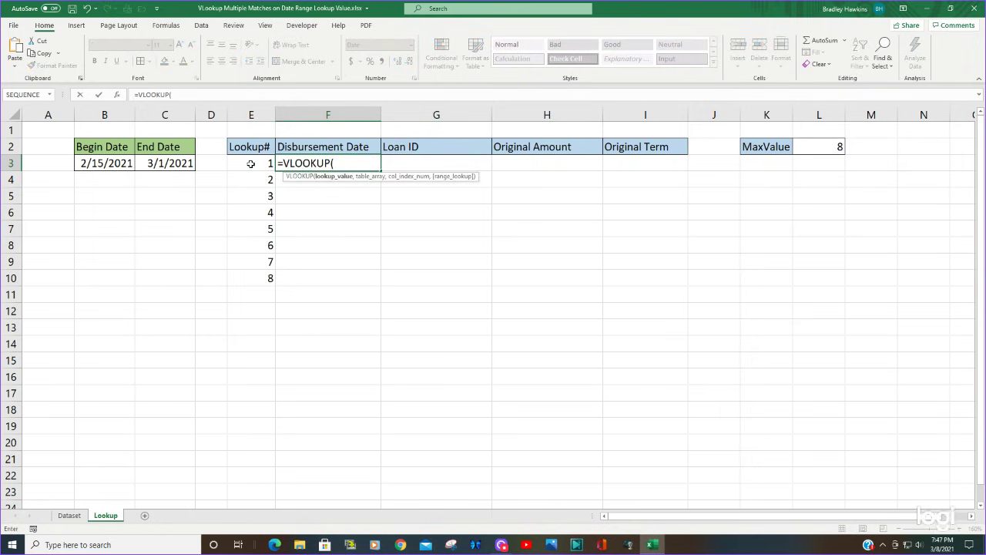
left_click(257, 163)
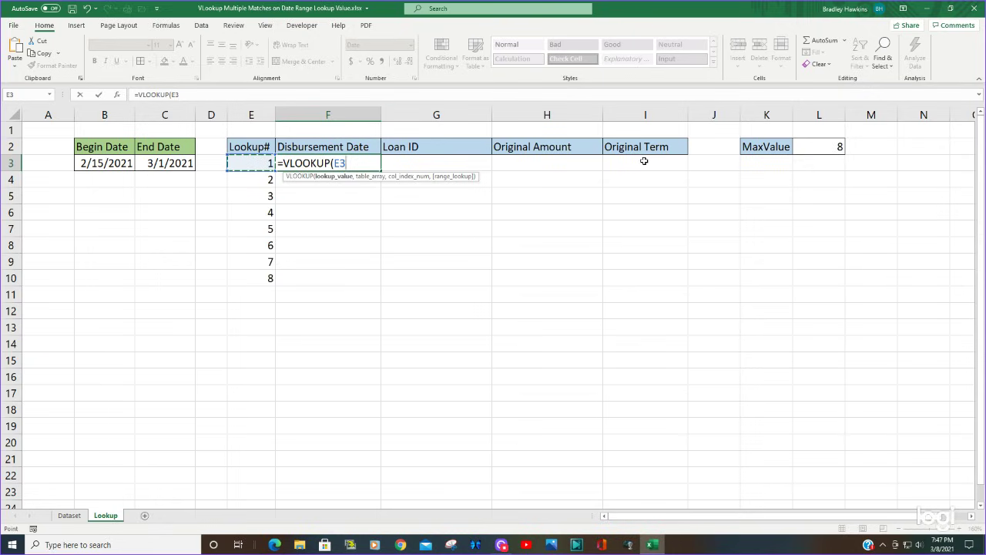
key("F4")
key("F4")
key("F4")
type(",")
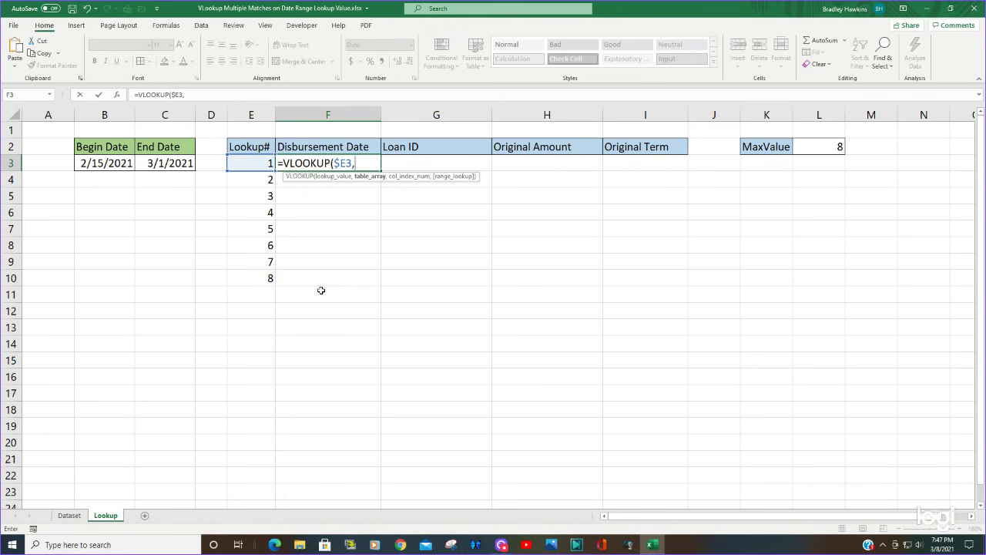
left_click(70, 515)
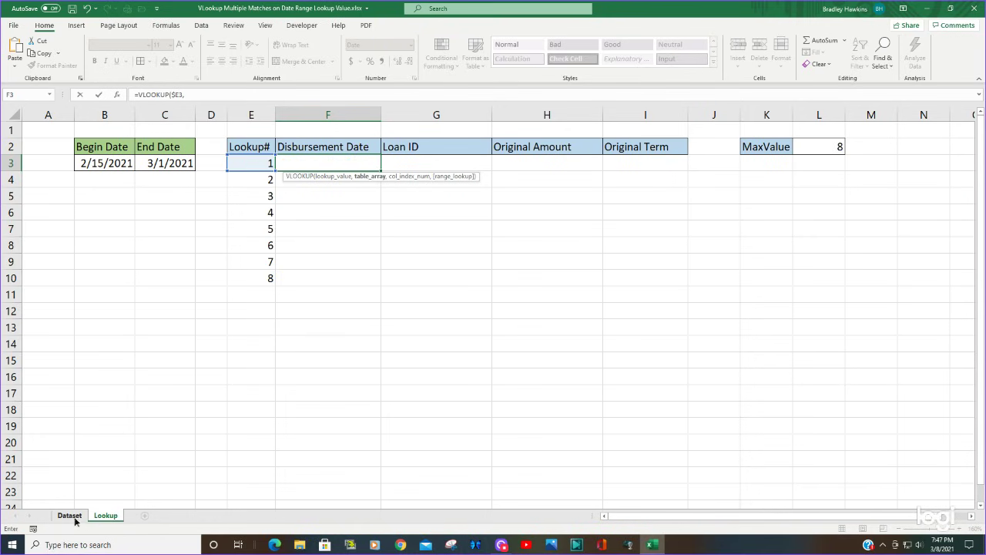
left_click_drag(46, 132, 480, 132)
key("ctrl+shift+Down")
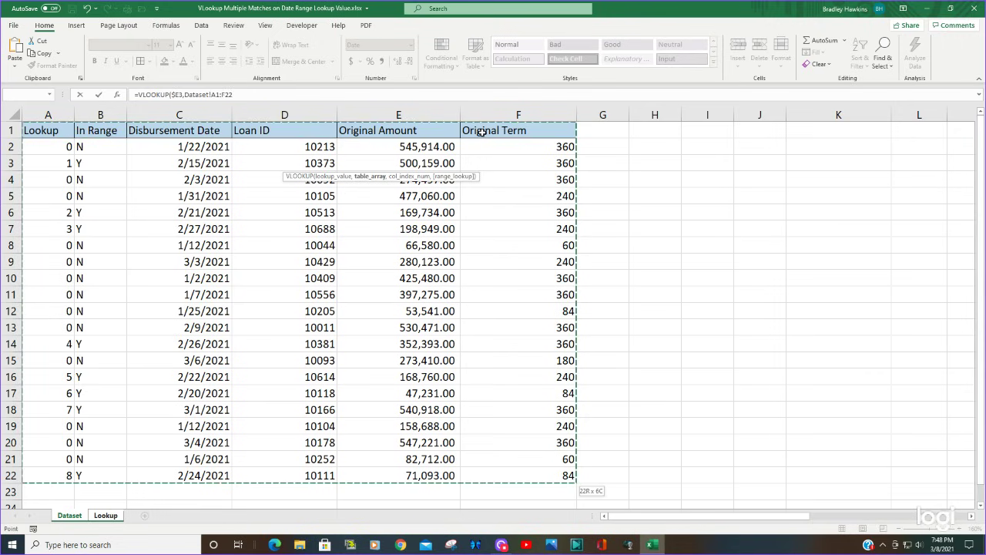
key("F4")
- Add MATCH(Lookup!F$2, as the VLOOKUP column index, matching the Disbursement Date header
type(",")
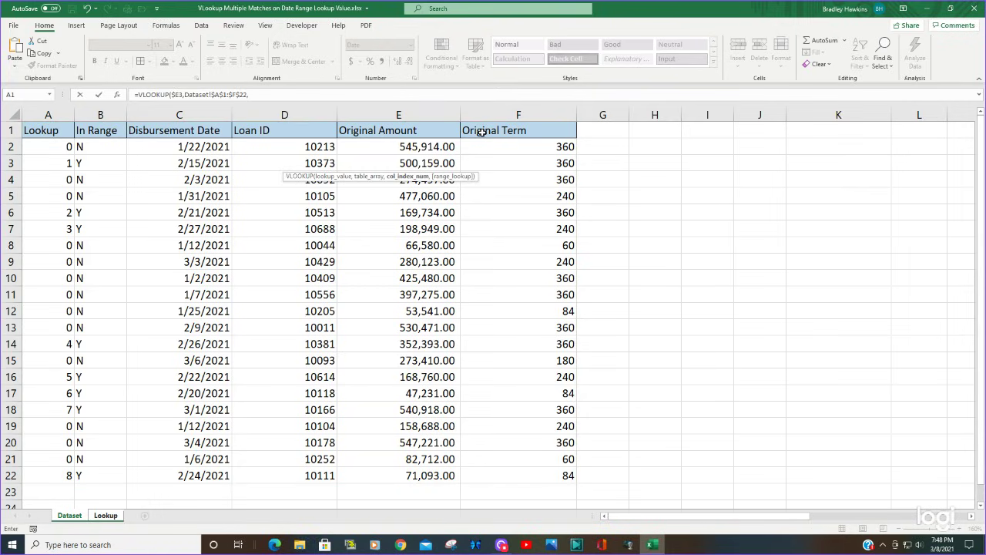
left_click(106, 516)
left_click_drag(496, 163, 457, 164)
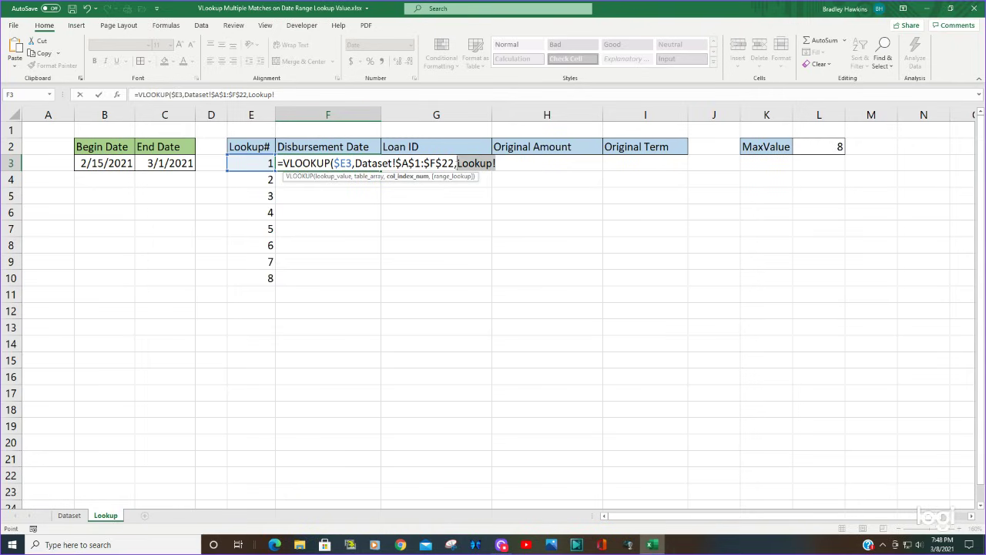
type("Match")
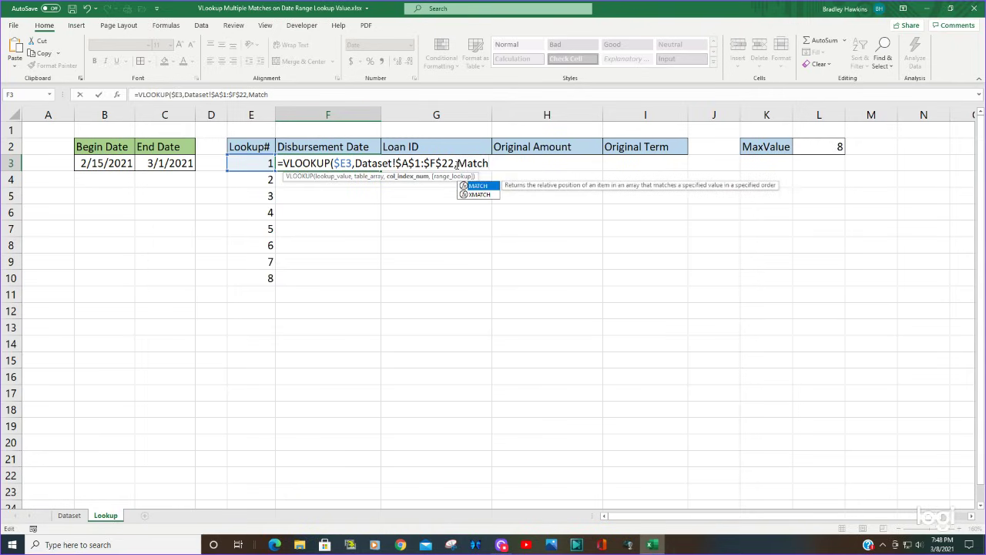
key("Tab")
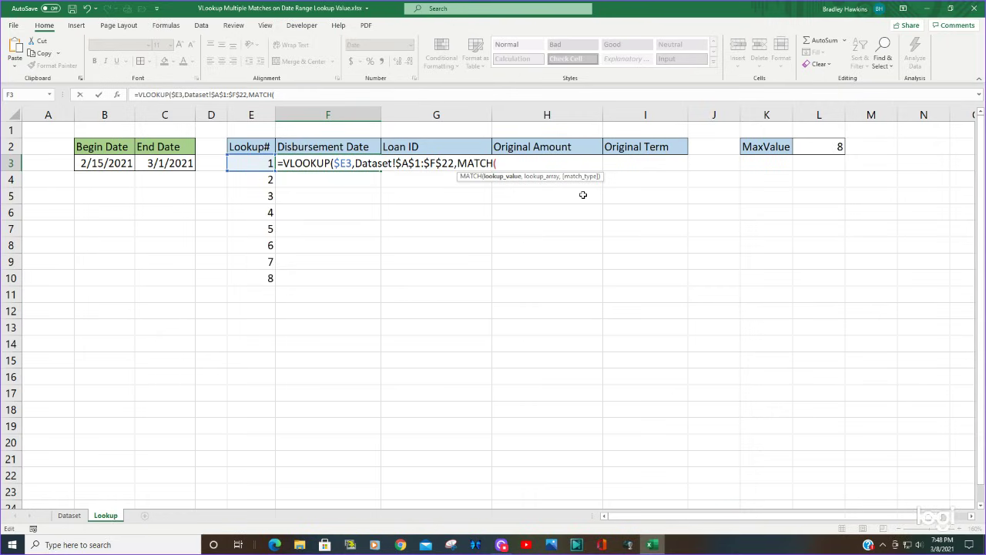
left_click(329, 147)
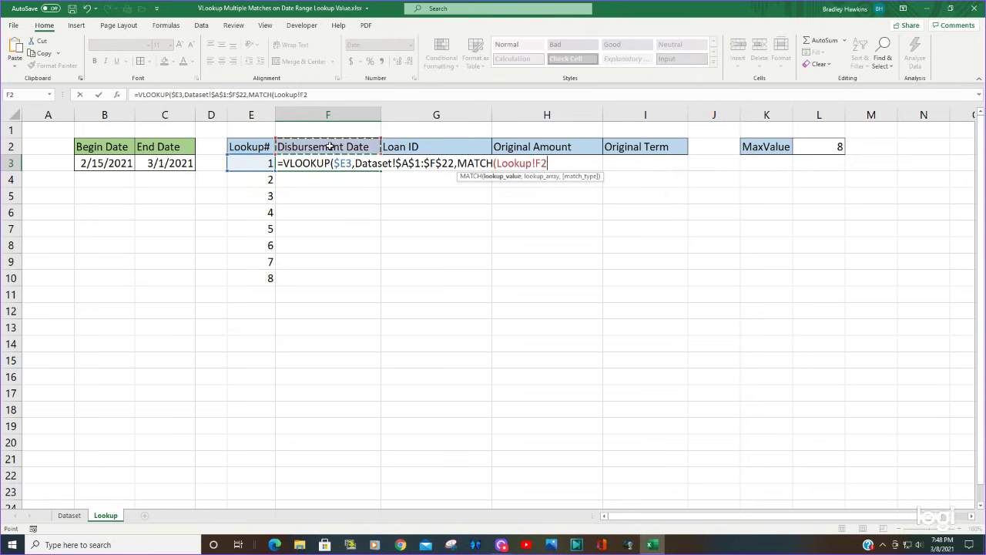
key("F4")
key("F4")
type(",")
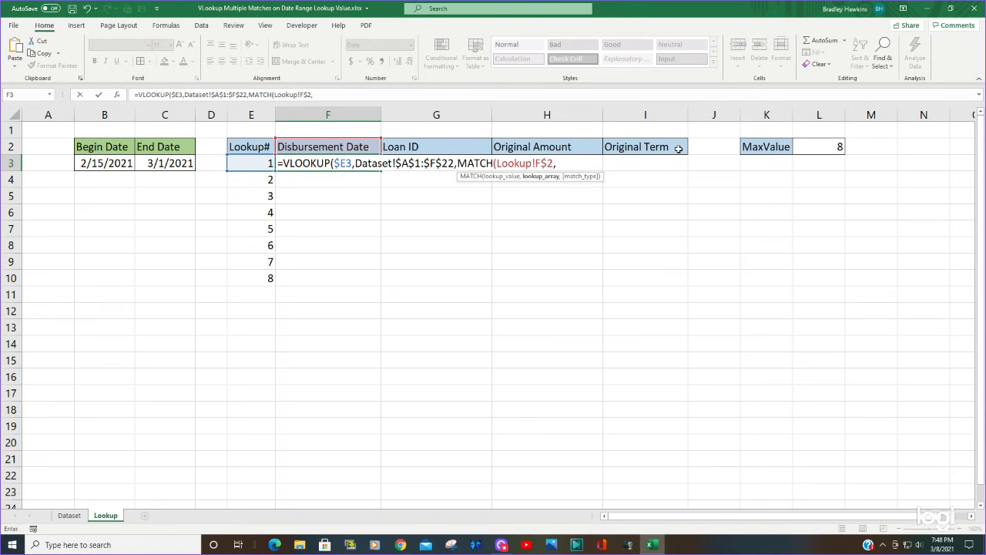
- Finish F3 with MATCH range Dataset!$A$1:$F$1 and exact-match 0 arguments, returning 2/15/2021
left_click(67, 514)
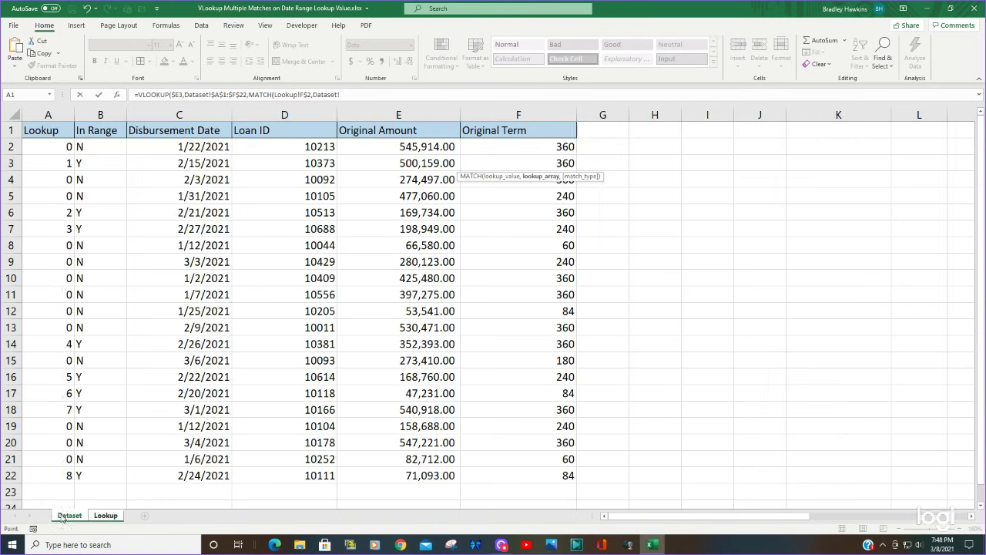
left_click(59, 129)
left_click_drag(59, 129, 488, 127)
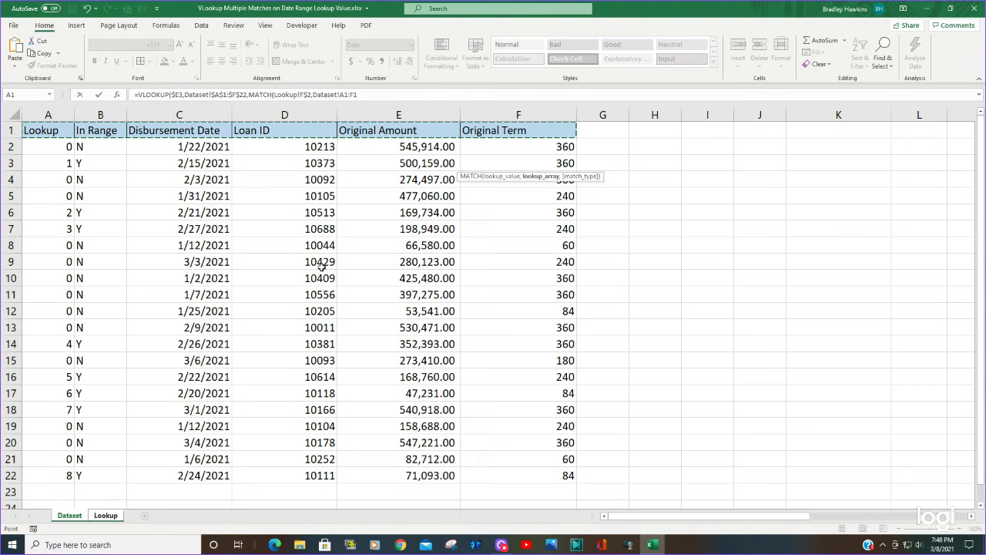
key("F4")
type(",")
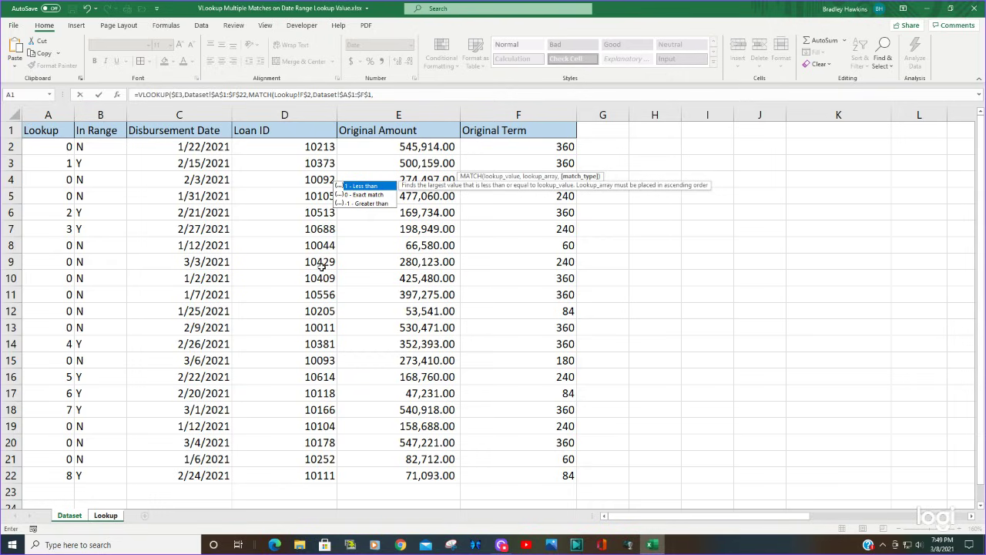
type("0")
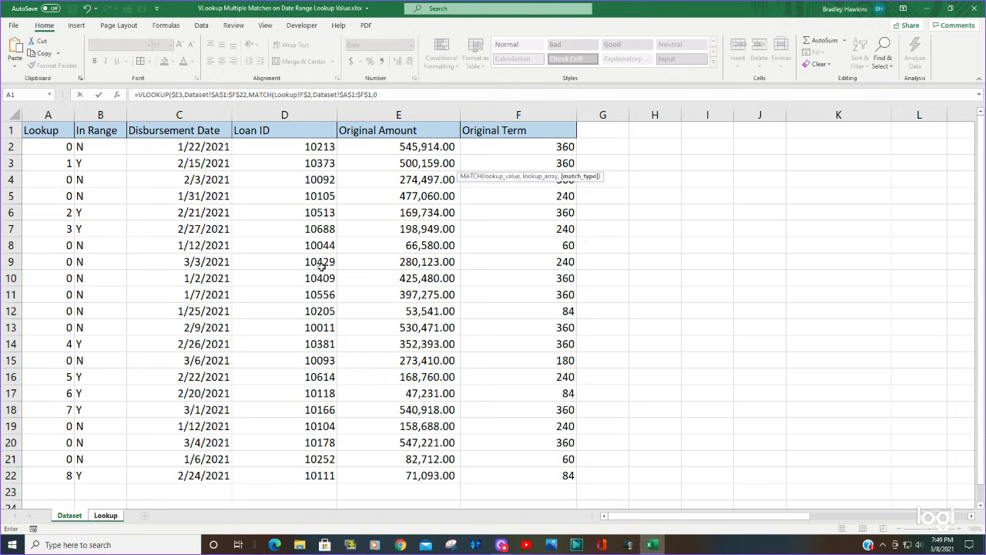
type(")")
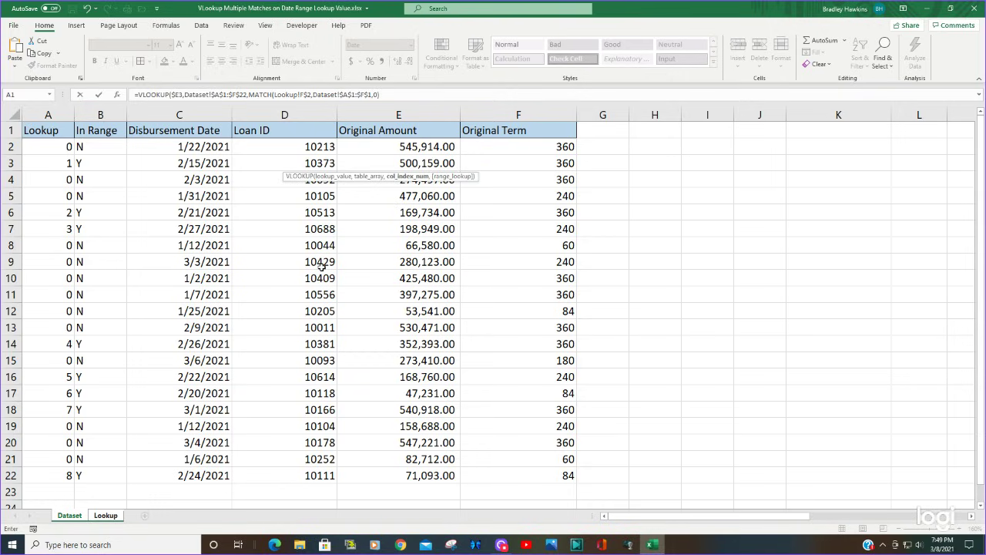
type(",0")
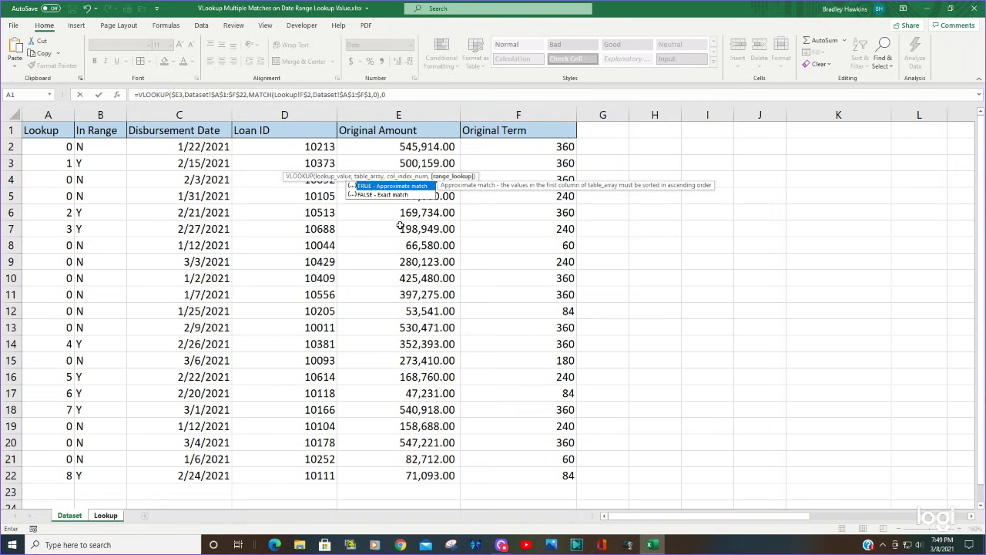
type(")")
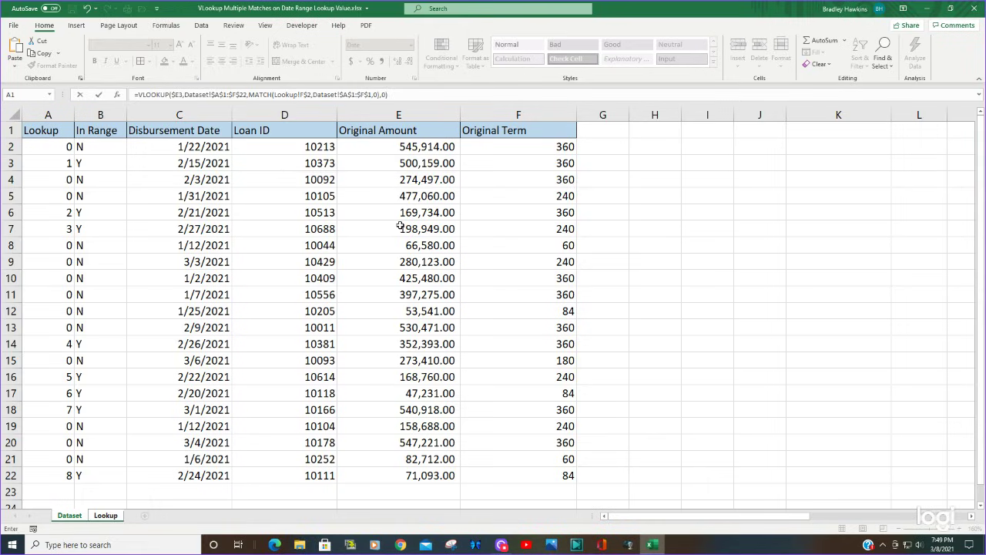
key("Return")
left_click(336, 163)
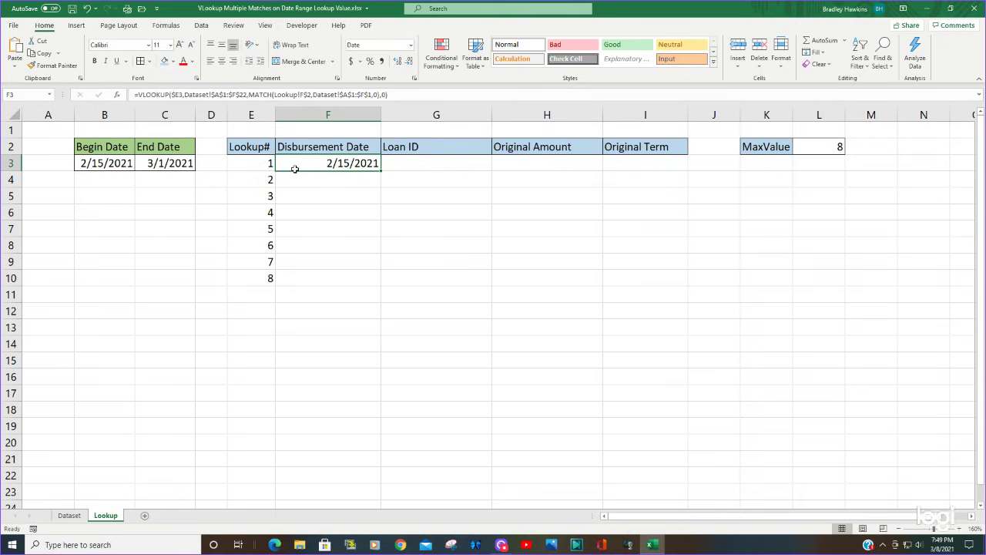
- Check the Lookup# formulas in E3, E11 and E16 and the 2/15/2021 date on Dataset
left_click(261, 163)
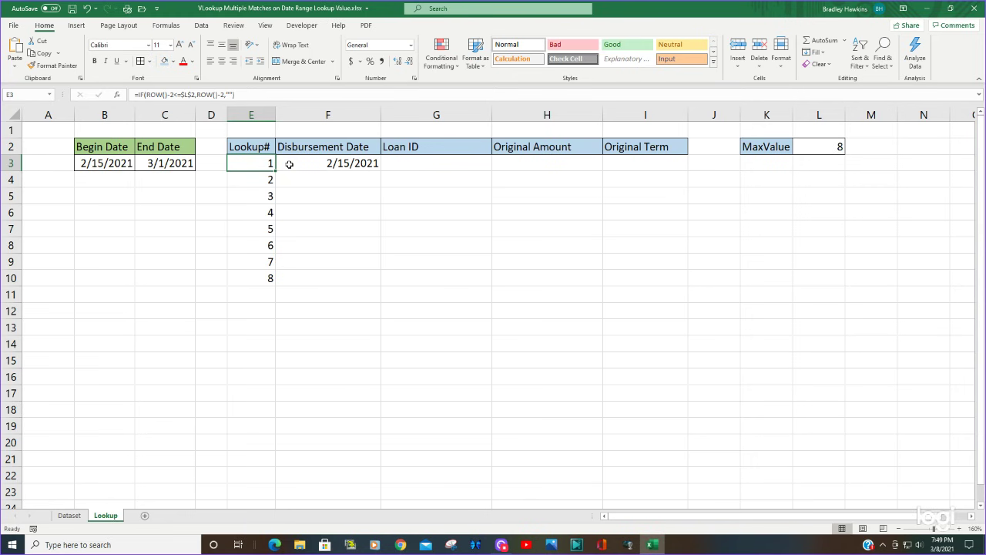
left_click(292, 164)
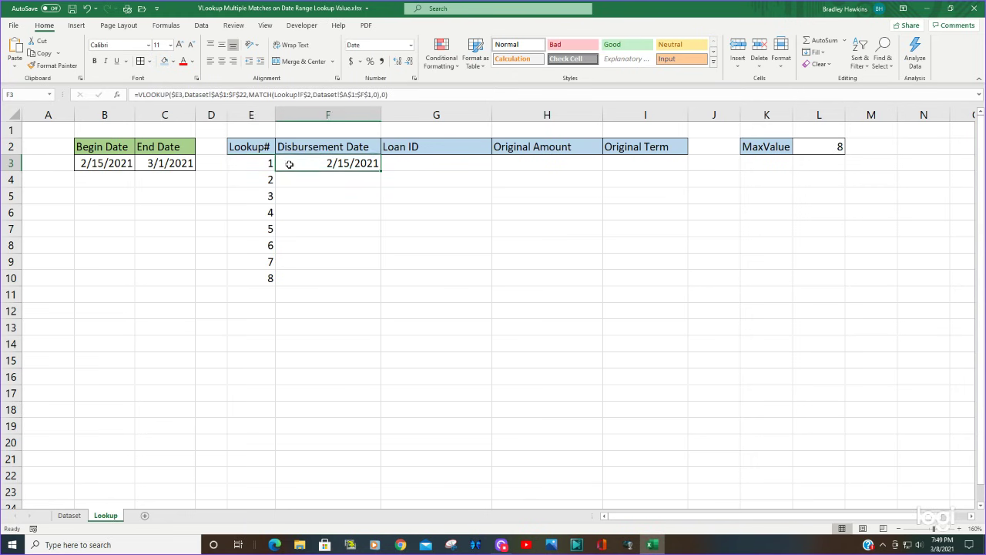
left_click(71, 515)
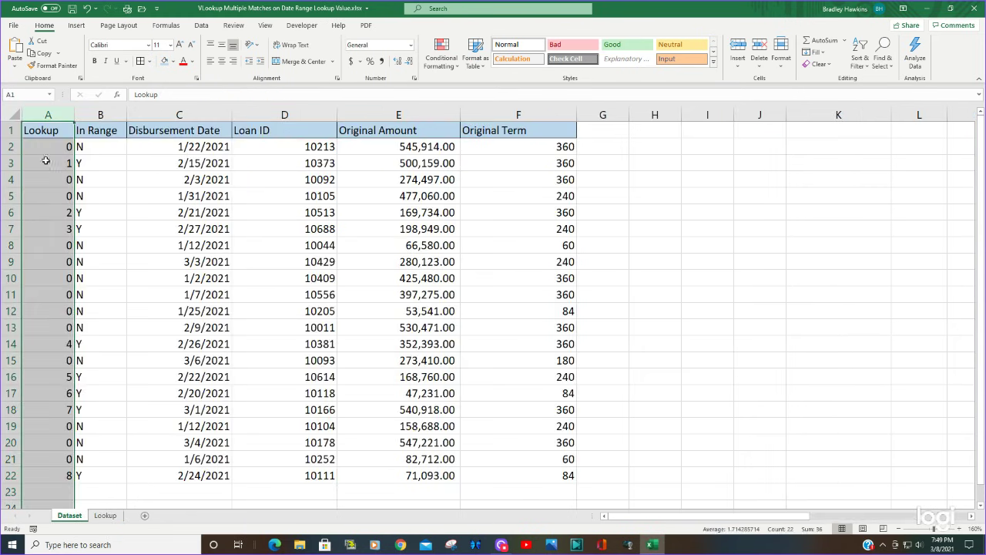
left_click(208, 165)
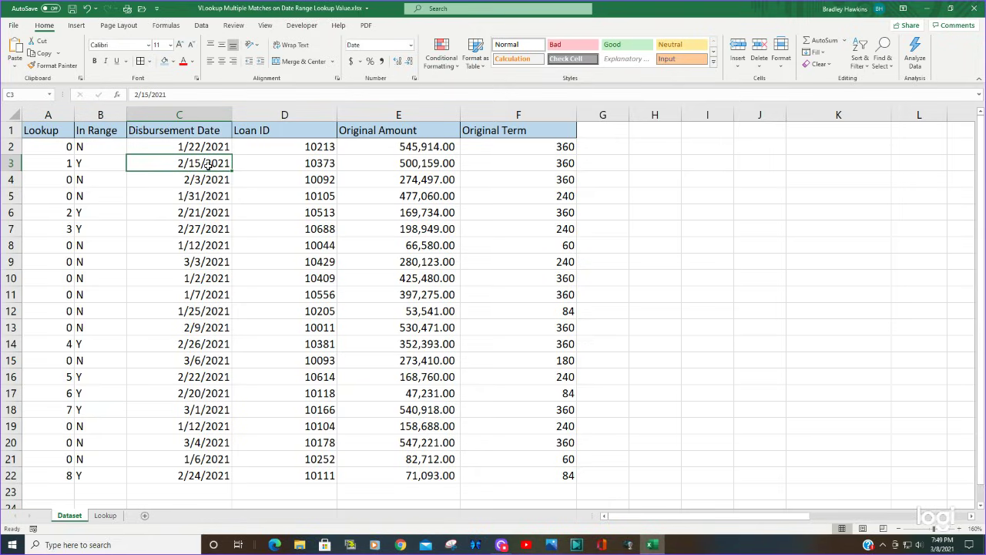
left_click(105, 515)
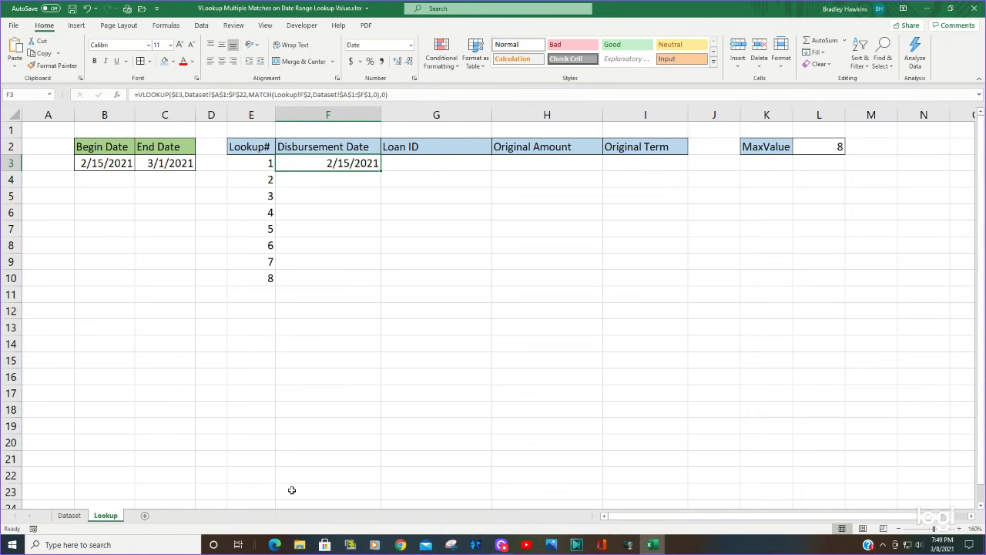
left_click(248, 295)
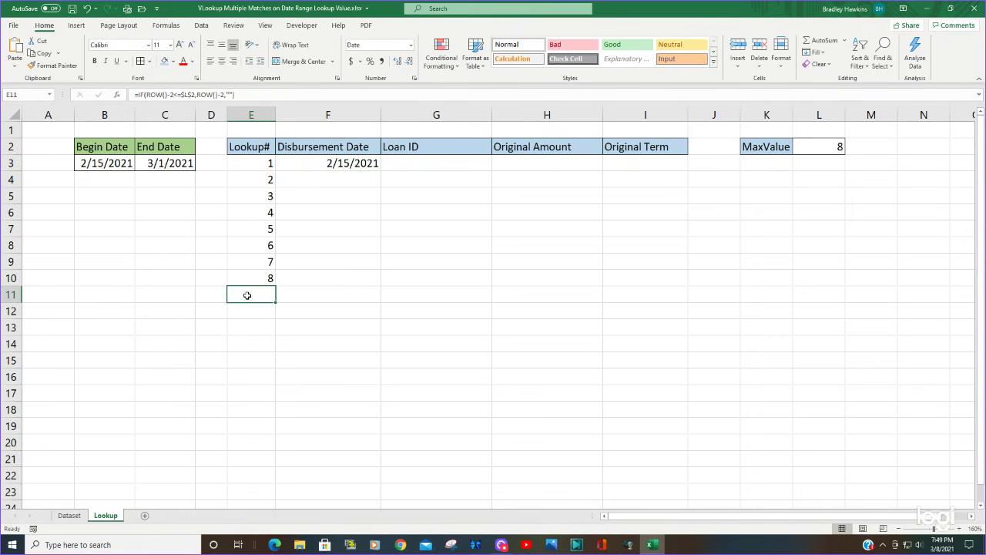
left_click(264, 375)
double_click(264, 375)
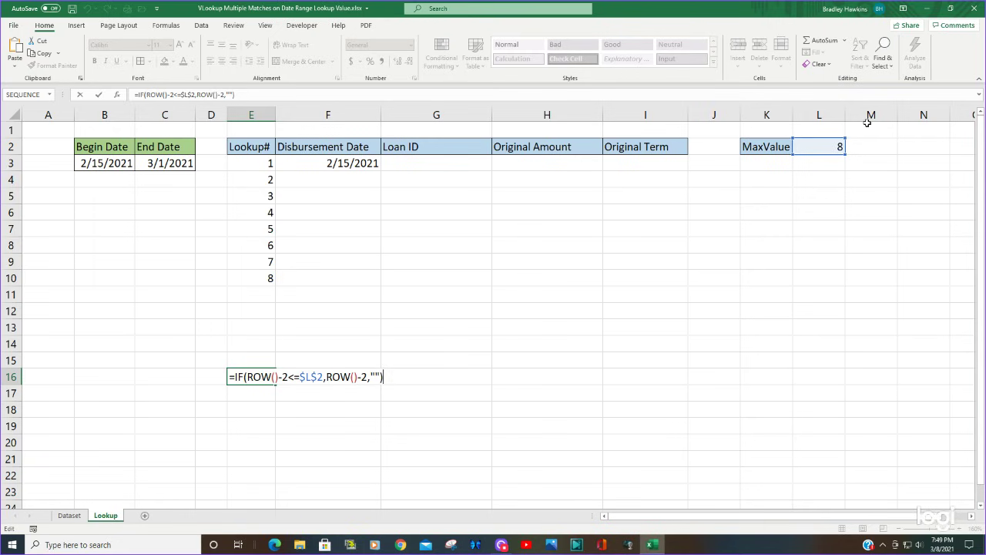
key("Escape")
- Copy the F3 date formula down to F17, giving eight dates then #N/A in F11:F17
left_click(365, 162)
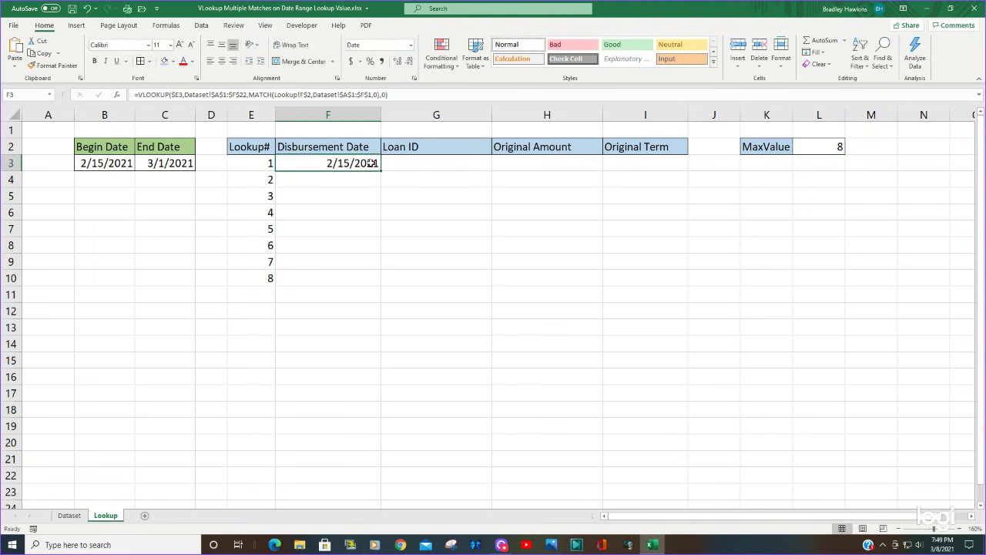
left_click_drag(381, 169, 383, 401)
left_click(322, 177)
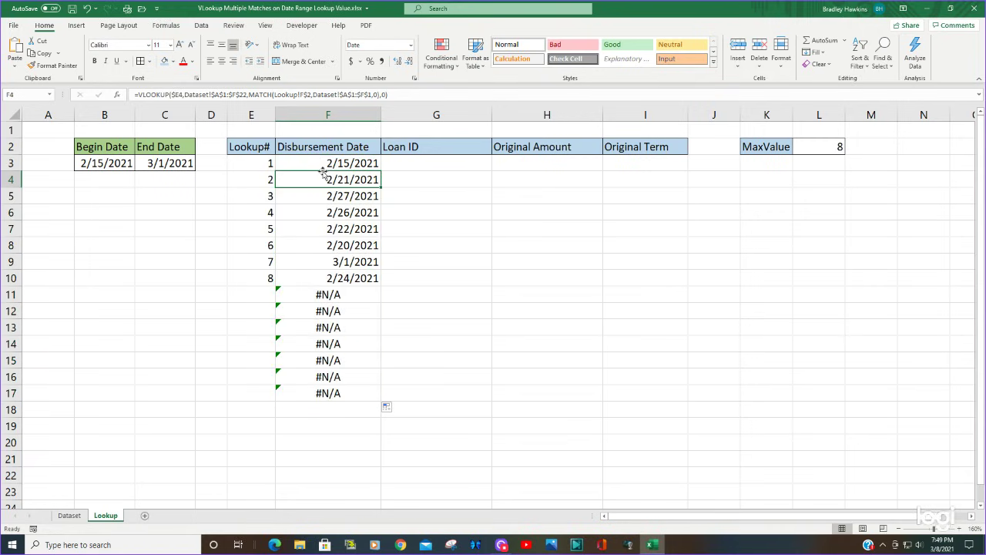
left_click(322, 163)
double_click(280, 163)
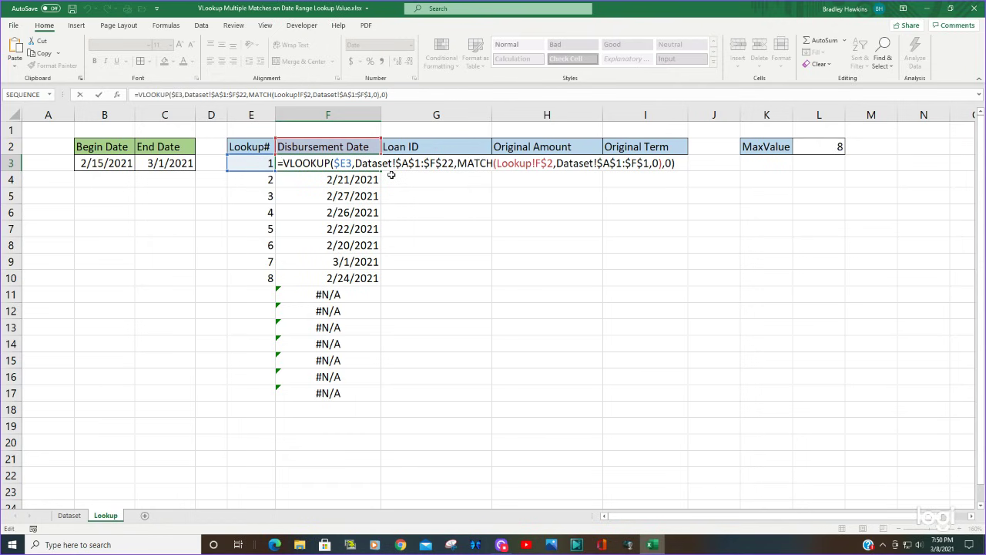
- Wrap the F3 VLOOKUP in IFERROR(…,"") so lookup errors return empty text
type("IF")
key("Down")
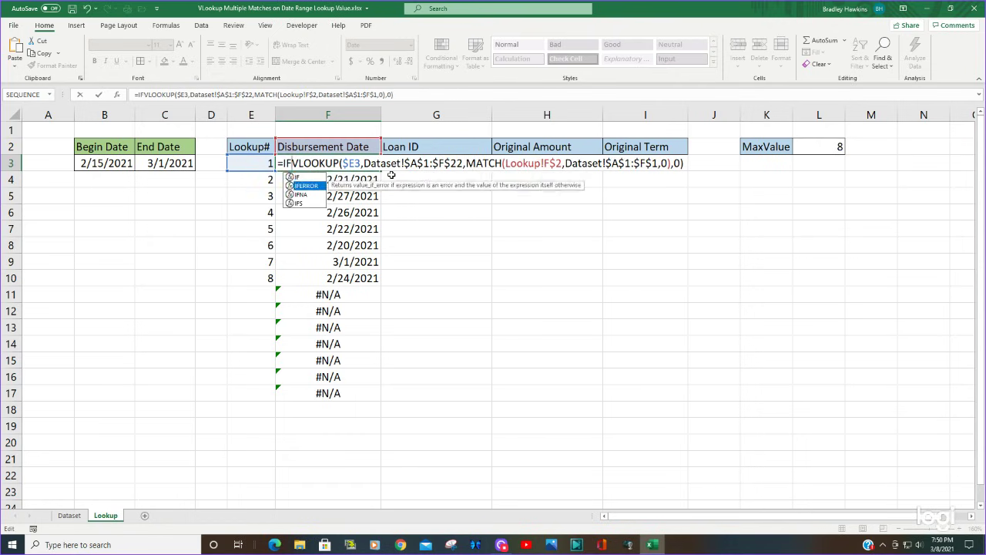
key("Tab")
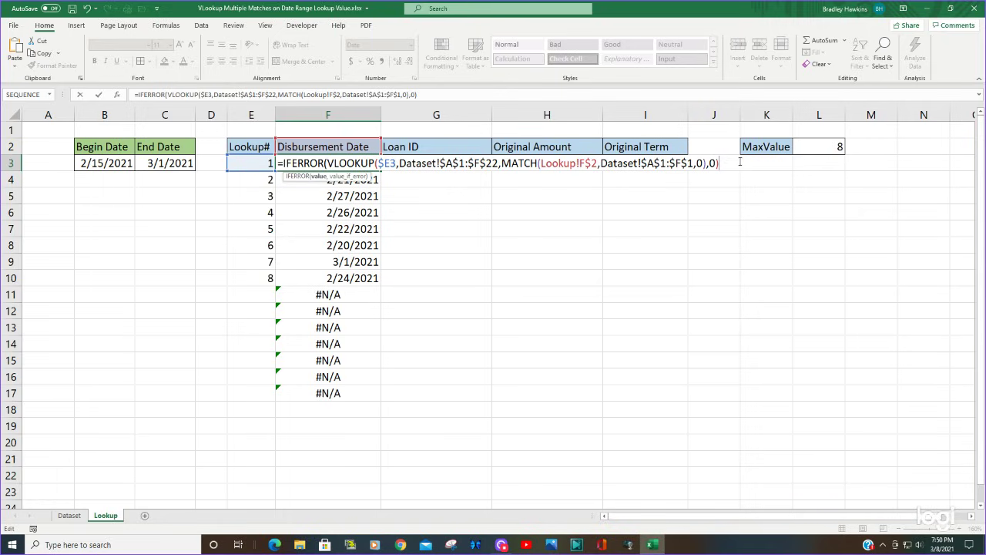
type(",\"\"")
left_click(727, 163)
type(")")
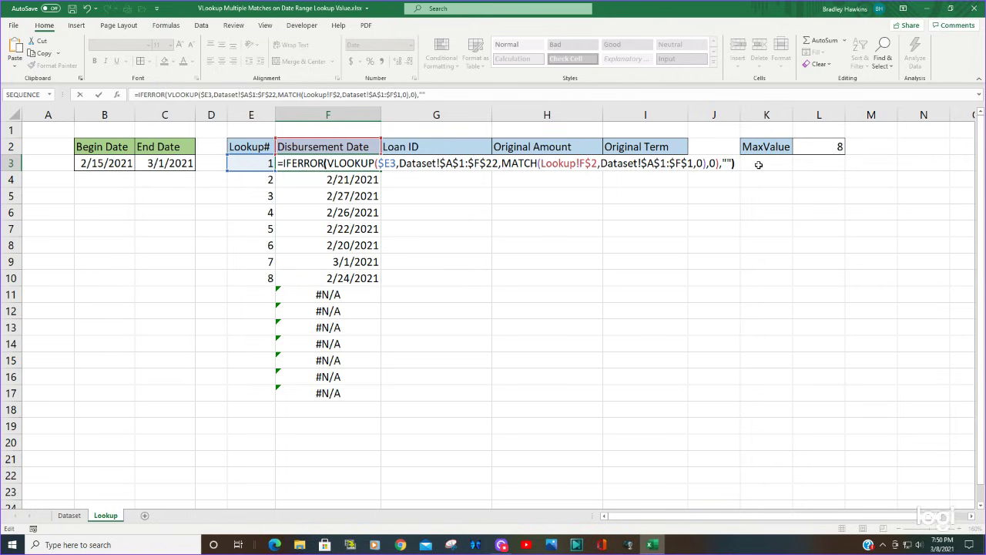
key("Return")
left_click(369, 163)
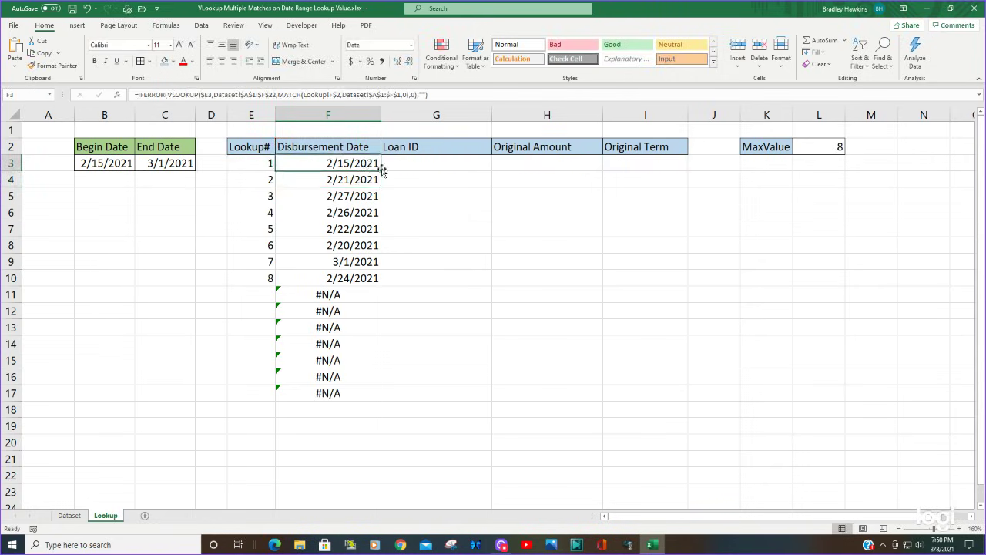
- Fill the F3 IFERROR lookup across F3:I22 without formatting, so numbers show plainly
left_click_drag(380, 171, 364, 478)
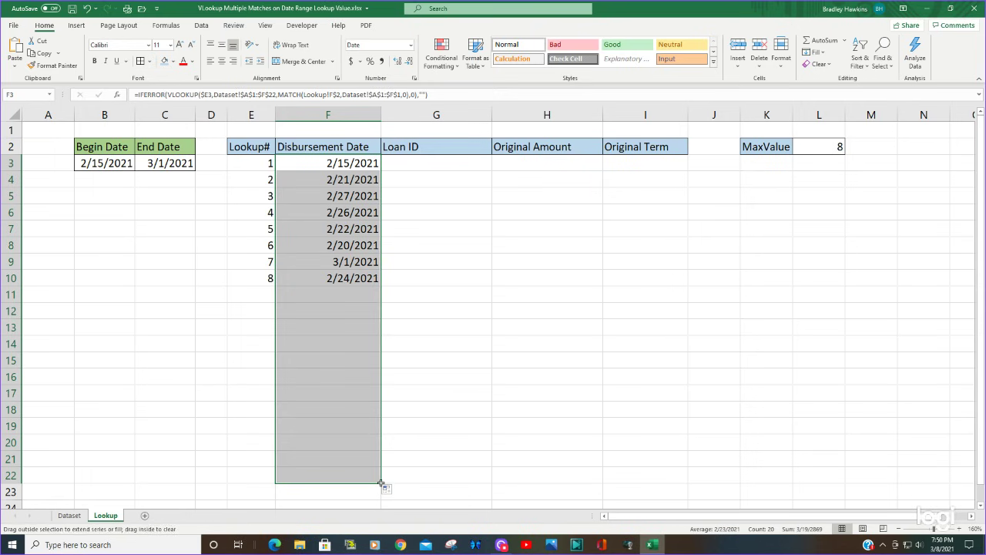
left_click_drag(380, 483, 654, 483)
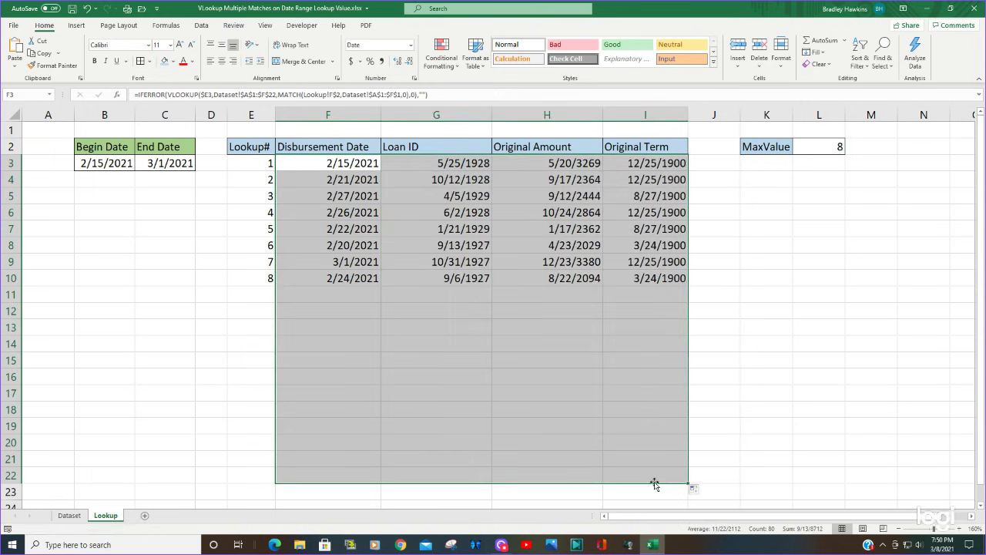
left_click(703, 492)
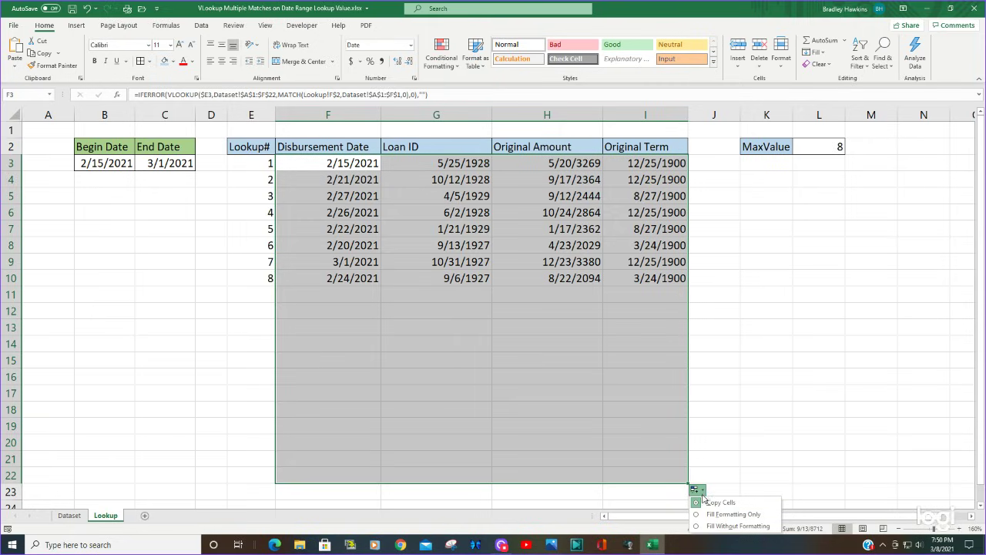
left_click(698, 526)
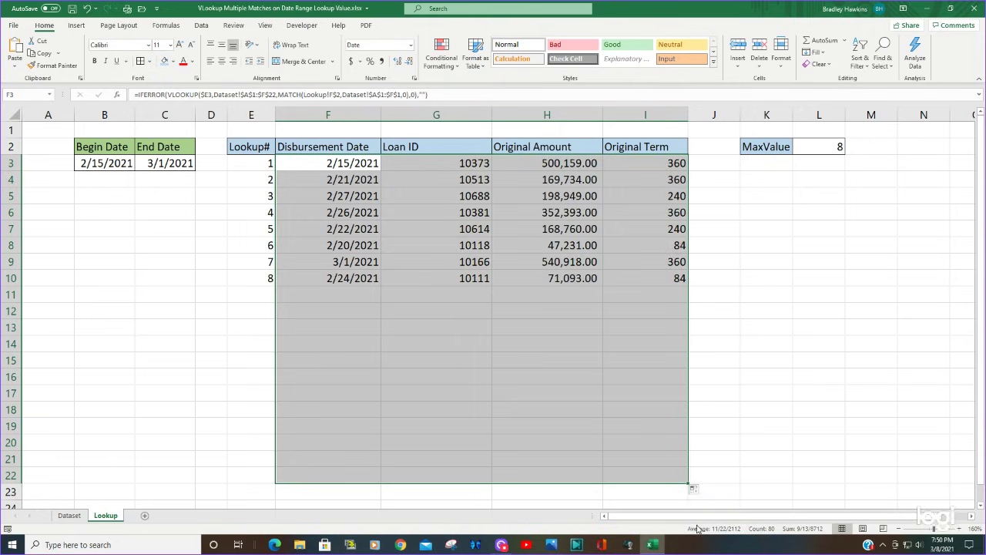
left_click(770, 331)
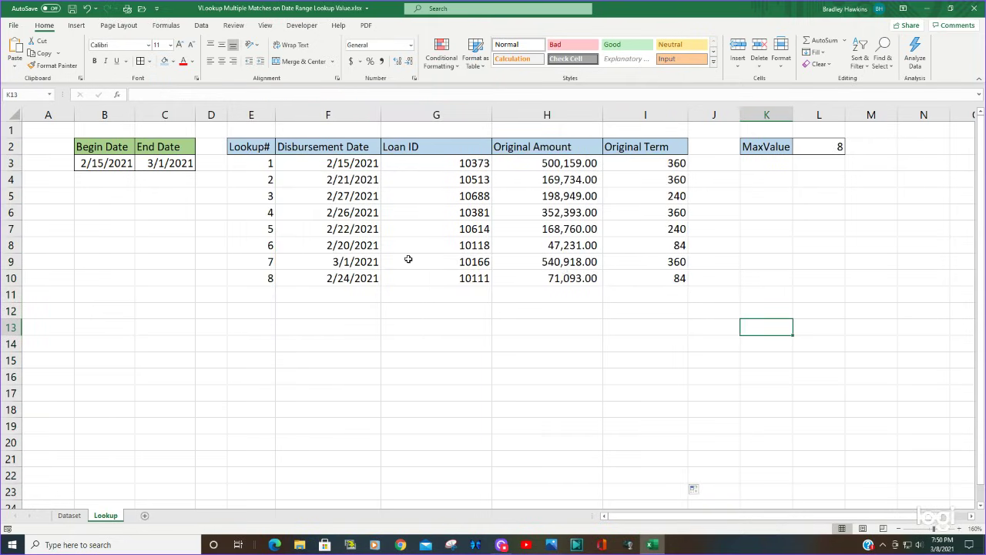
- Set the Begin Date in B3 to 1-15-2021 and check the Loan ID formula in G9
left_click(118, 165)
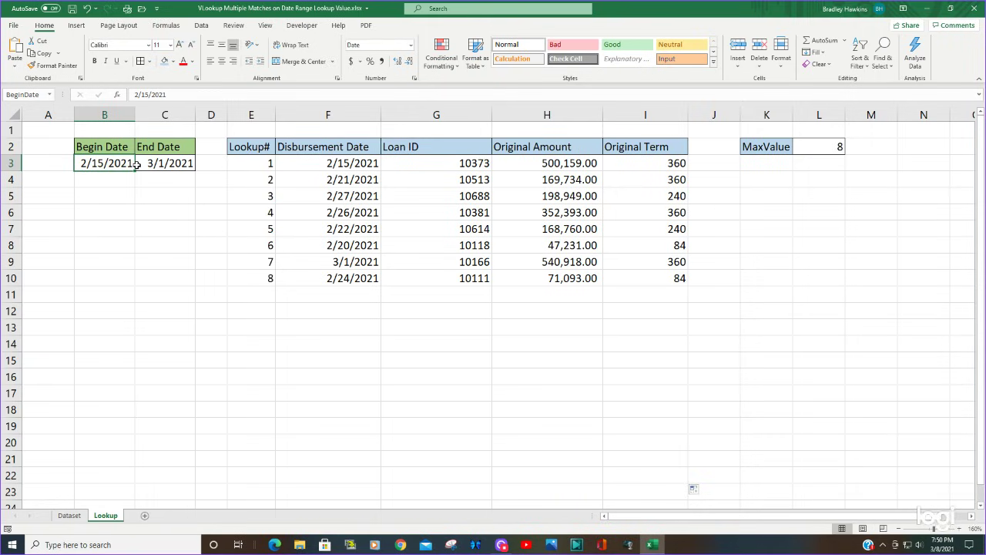
type("1-15-2021")
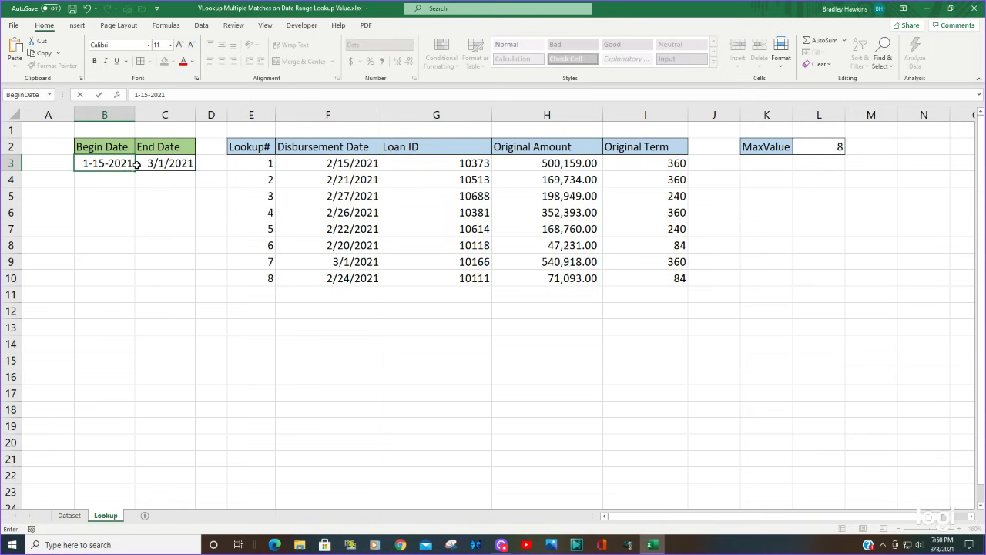
key("Return")
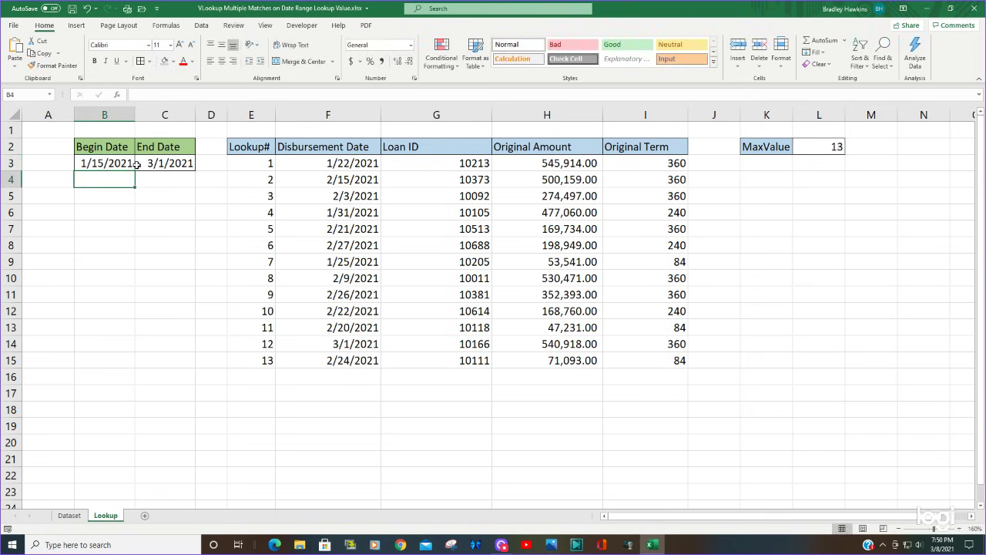
left_click(474, 262)
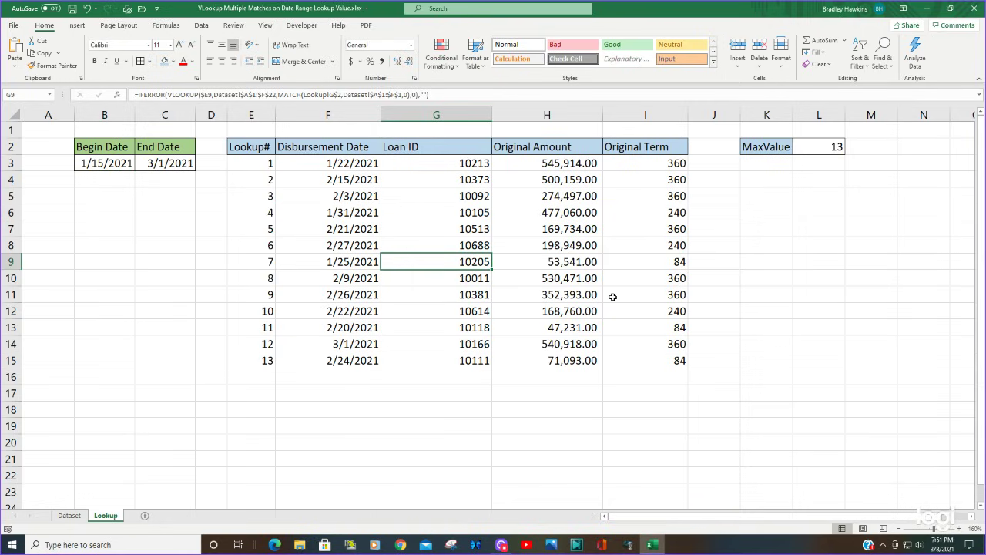